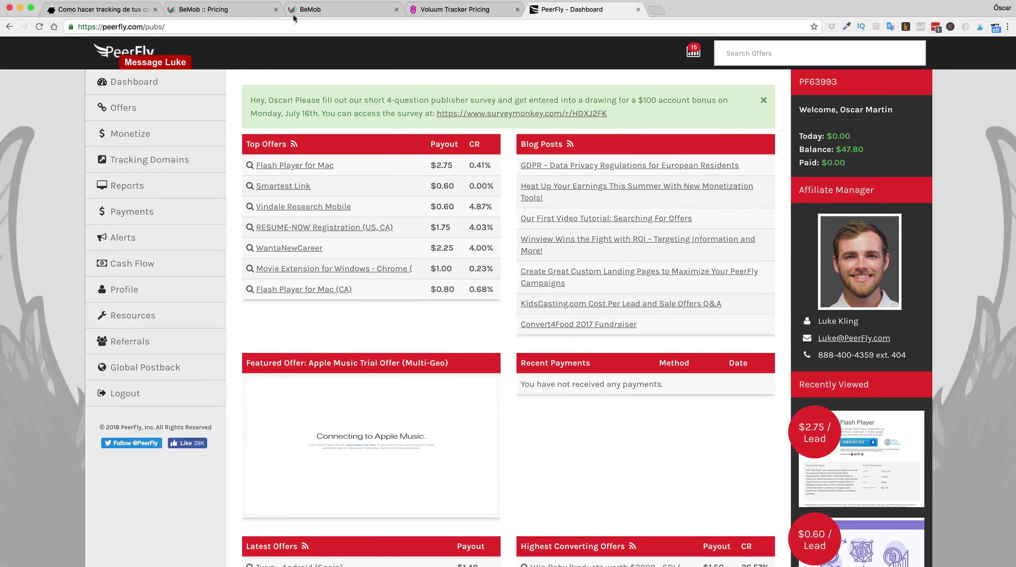
# - Switch to the BeMob dashboard and enlarge the page to look over the campaign statistics
pyautogui.click(319, 9)
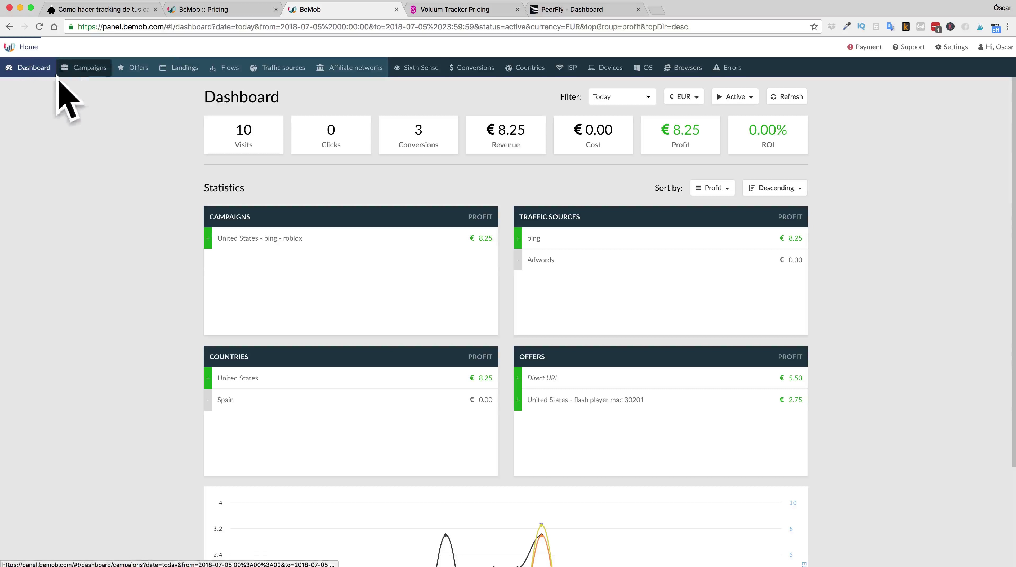
pyautogui.press('super+plus')
pyautogui.press('super+plus')
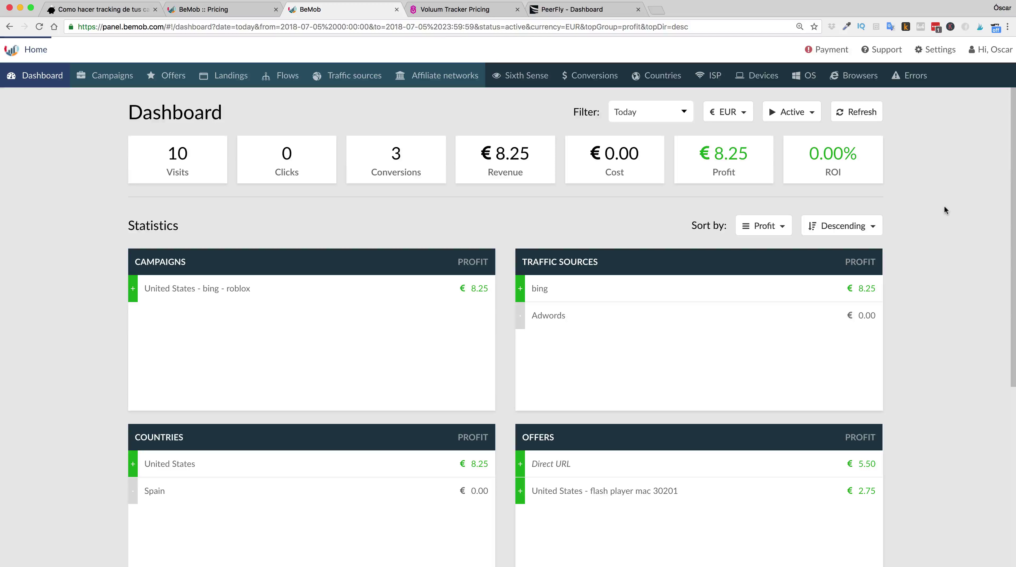
# - Switch to PeerFly, open the Flash Player for Mac offer and examine its affiliate link and details
pyautogui.click(573, 11)
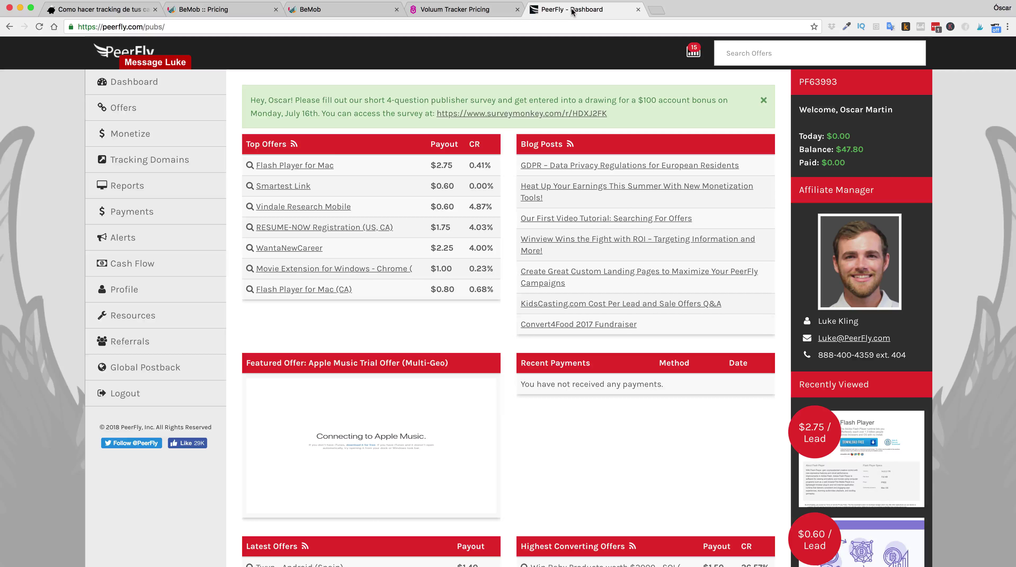
pyautogui.click(291, 165)
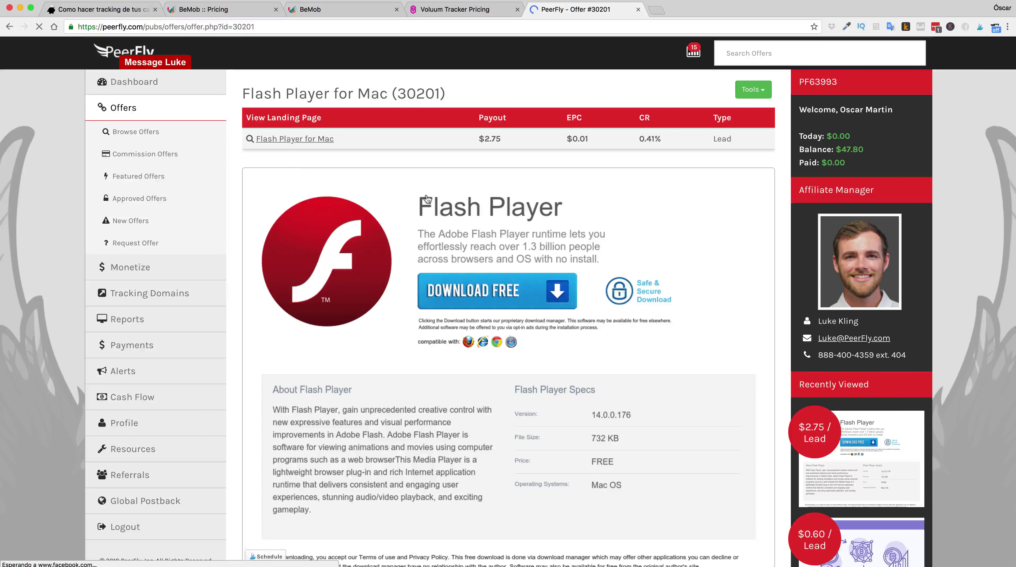
pyautogui.scroll(-10, 427, 198)
pyautogui.moveTo(266, 210); pyautogui.dragTo(409, 213)
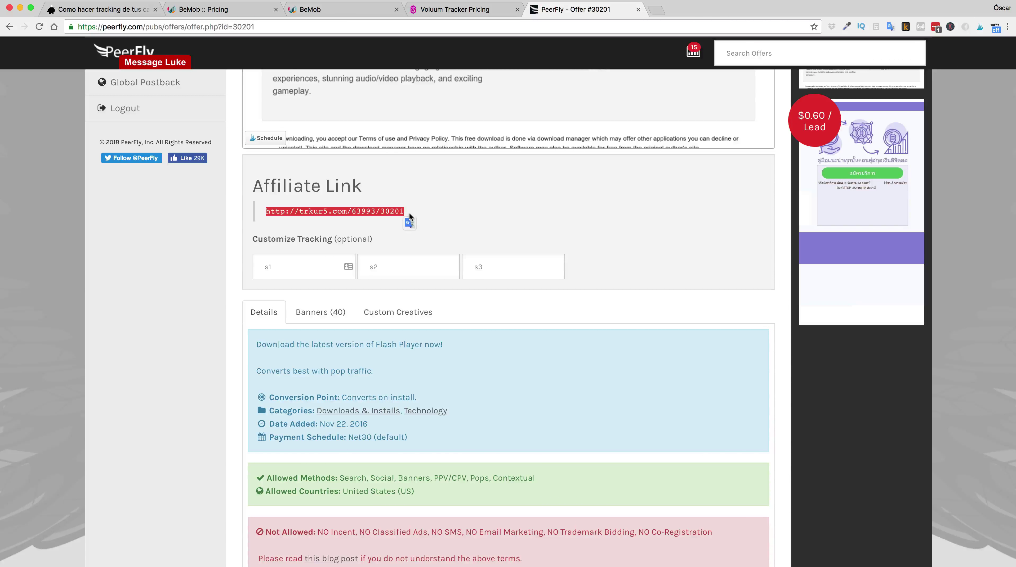
pyautogui.click(473, 205)
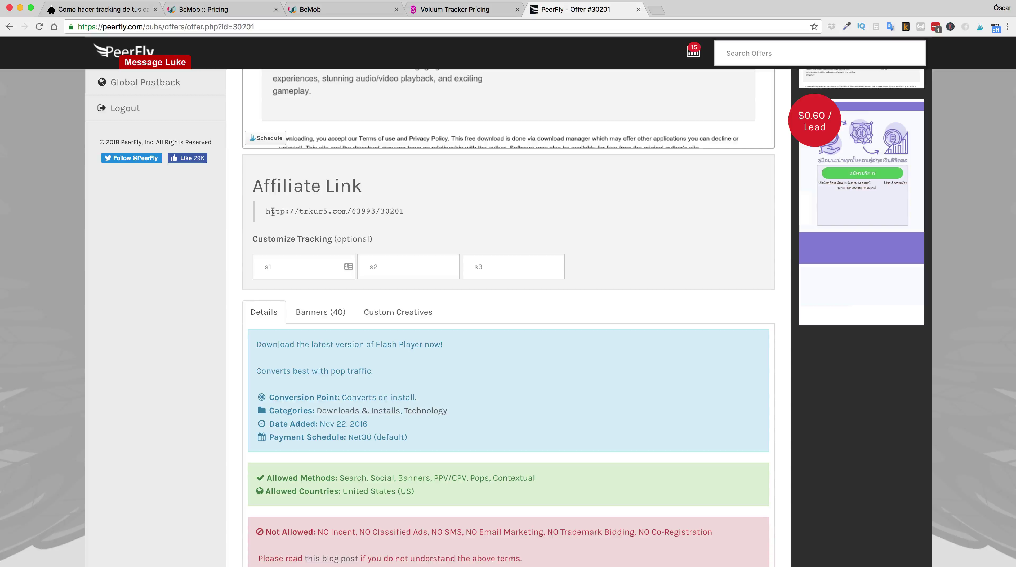
pyautogui.moveTo(265, 211); pyautogui.dragTo(414, 207)
pyautogui.click(414, 206)
pyautogui.scroll(-2, 414, 207)
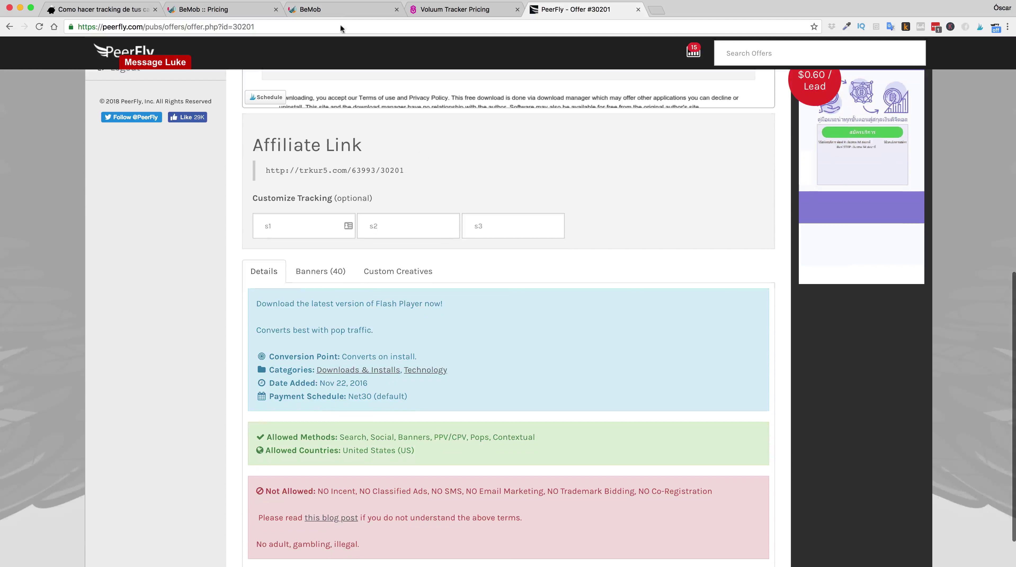
# - In BeMob, start a new affiliate network from the Peerfly template and name it Peerfly2
pyautogui.click(341, 11)
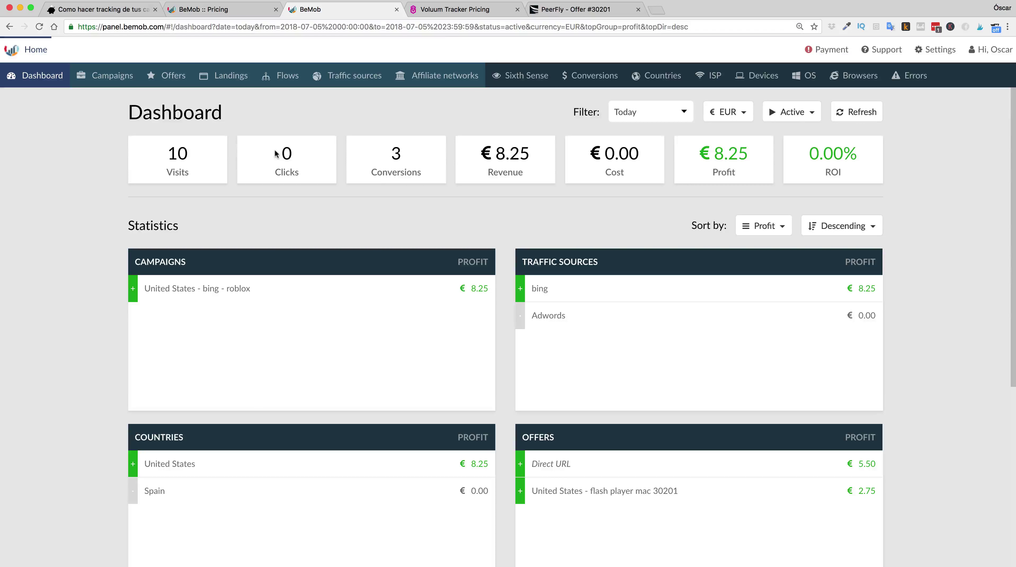
pyautogui.click(451, 80)
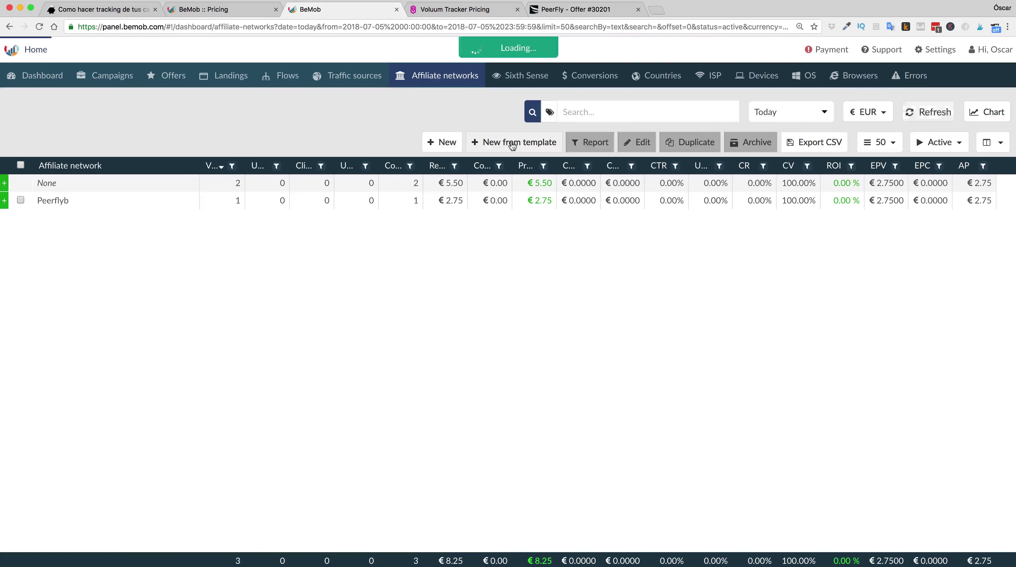
pyautogui.click(511, 145)
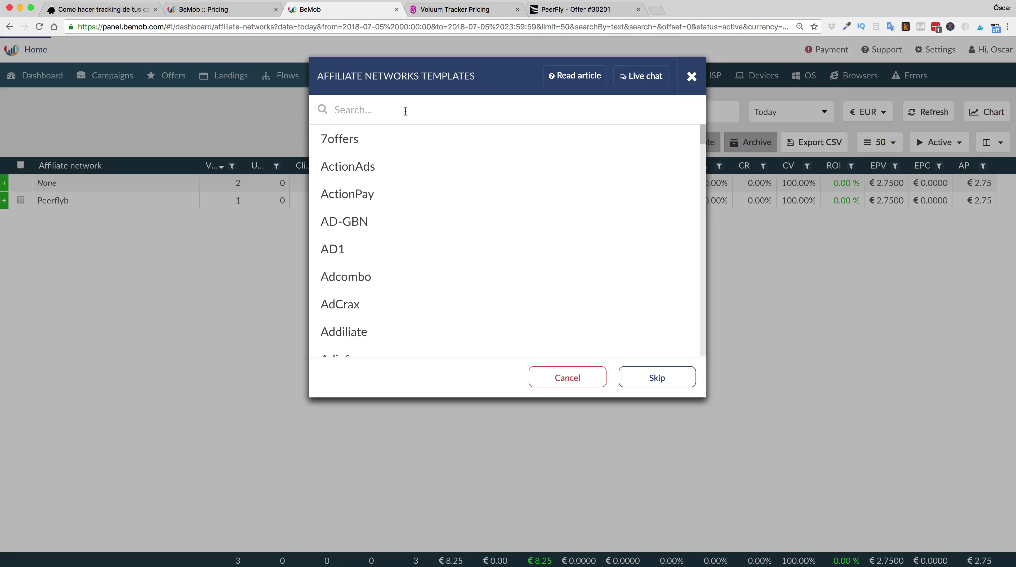
pyautogui.write('peer')
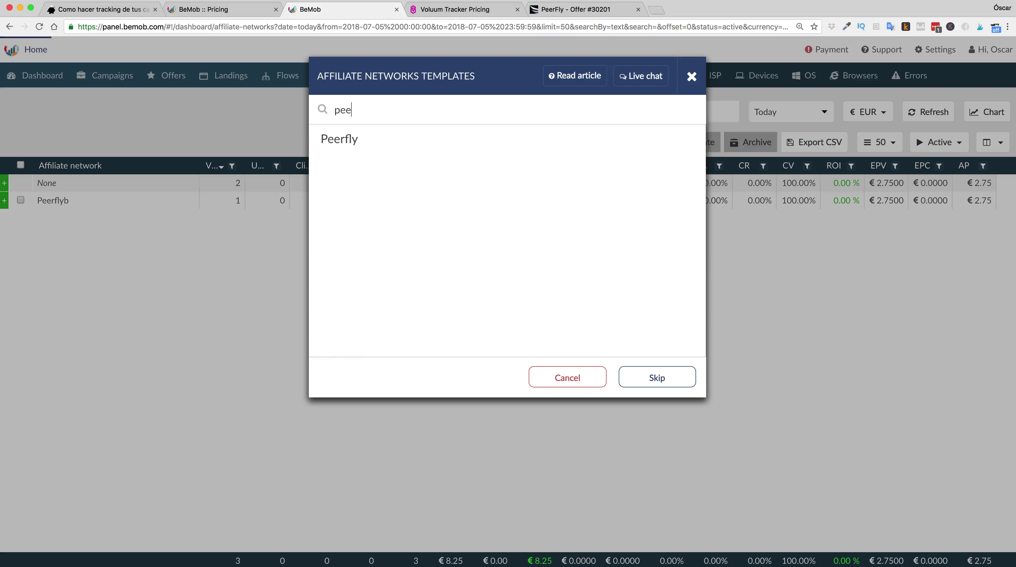
pyautogui.click(355, 138)
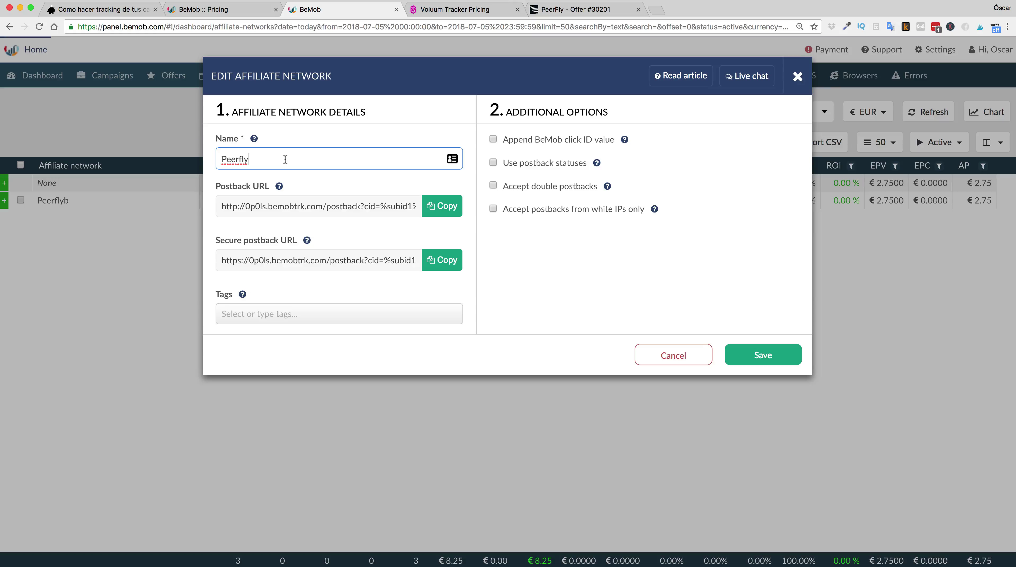
pyautogui.write('2')
pyautogui.moveTo(215, 187)
pyautogui.mouseDown()
pyautogui.moveTo(262, 186)
pyautogui.moveTo(221, 186)
pyautogui.mouseUp()
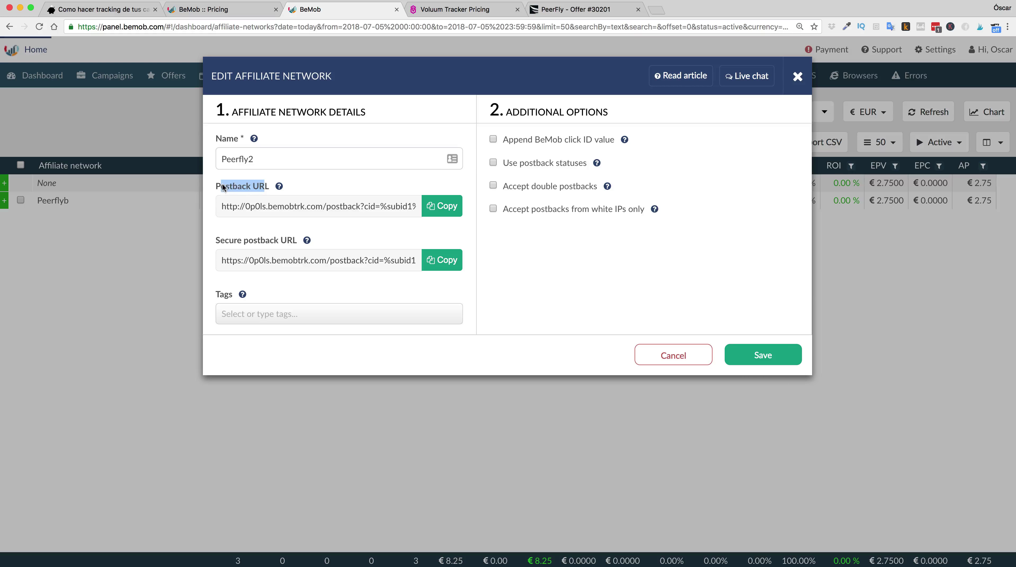
# - Switch to PeerFly, open the global postback settings and clear the existing postback URL
pyautogui.click(590, 10)
pyautogui.scroll(10, 157, 241)
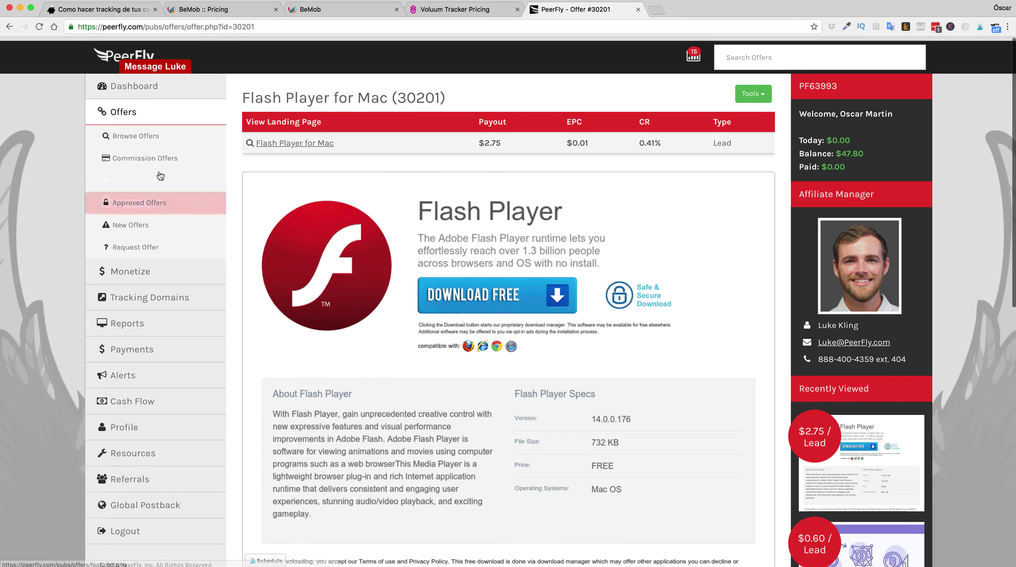
pyautogui.scroll(-3, 141, 175)
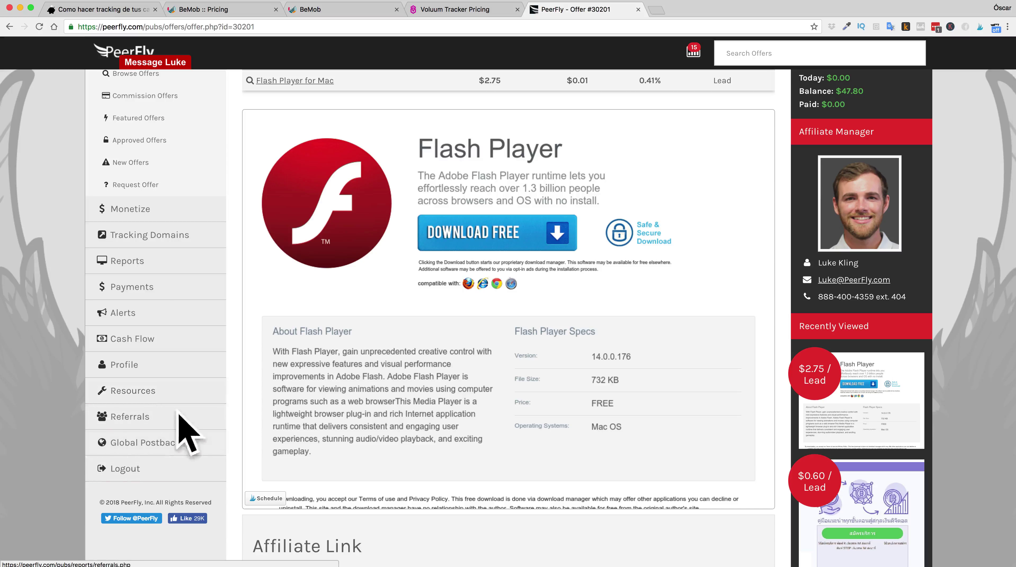
pyautogui.click(152, 442)
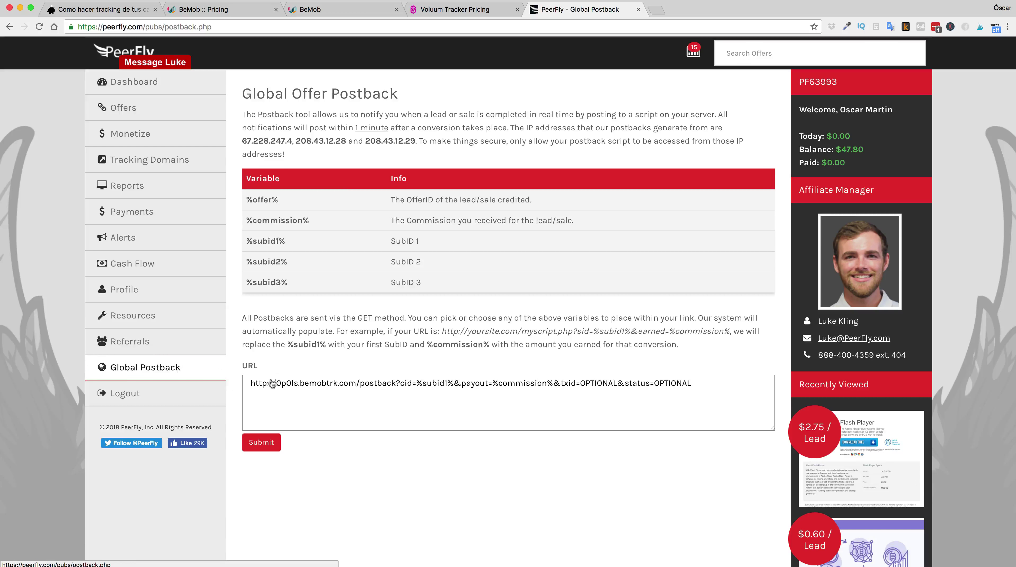
pyautogui.tripleClick(345, 382)
pyautogui.press('super+c')
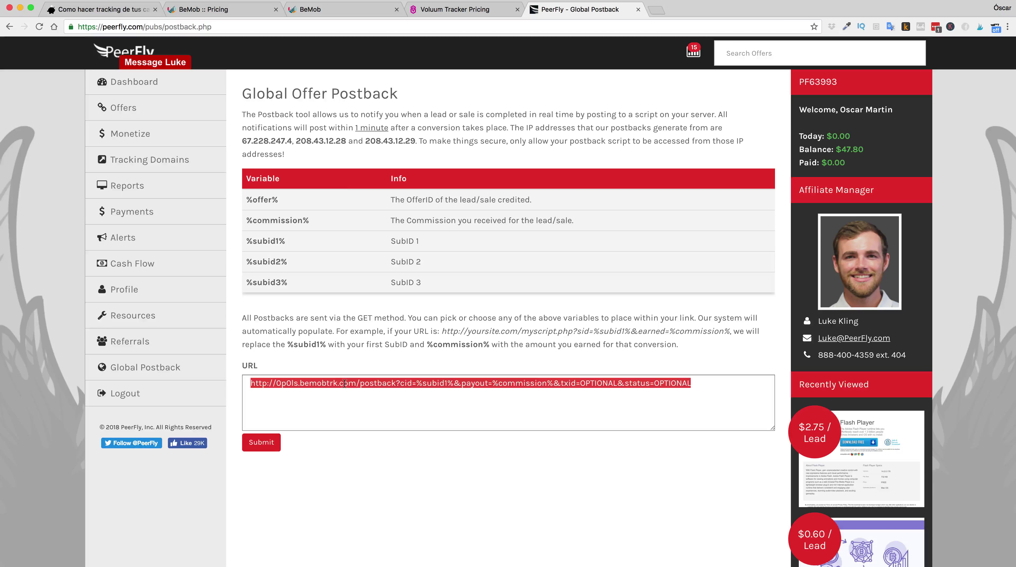
pyautogui.press('BackSpace')
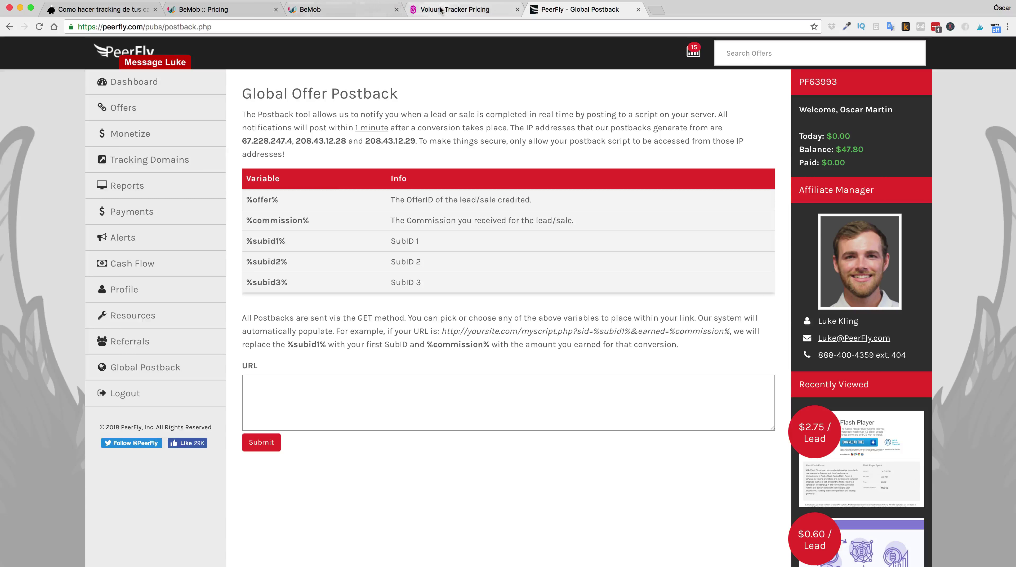
# - Back in BeMob, copy the postback URL of the Peerfly2 network and save the network
pyautogui.click(335, 11)
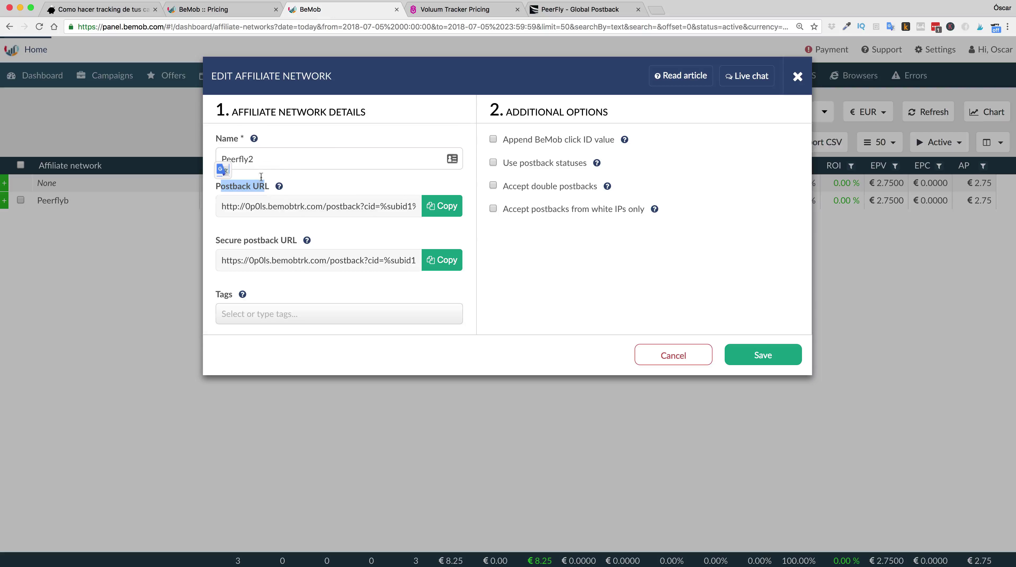
pyautogui.moveTo(258, 206); pyautogui.dragTo(448, 210)
pyautogui.click(447, 210)
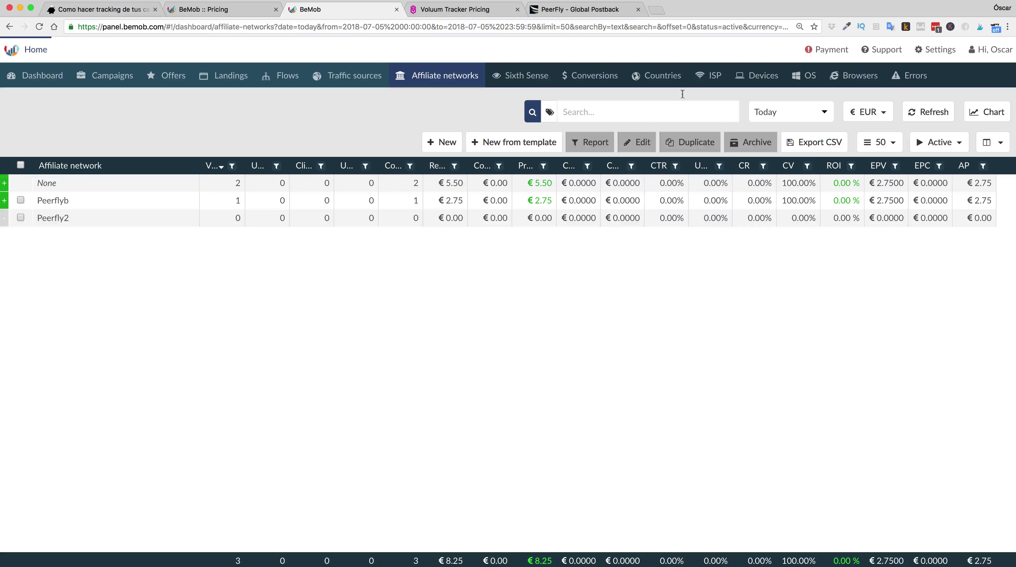
# - In PeerFly, paste the copied BeMob postback URL as the global offer postback and submit it
pyautogui.click(580, 11)
pyautogui.rightClick(271, 386)
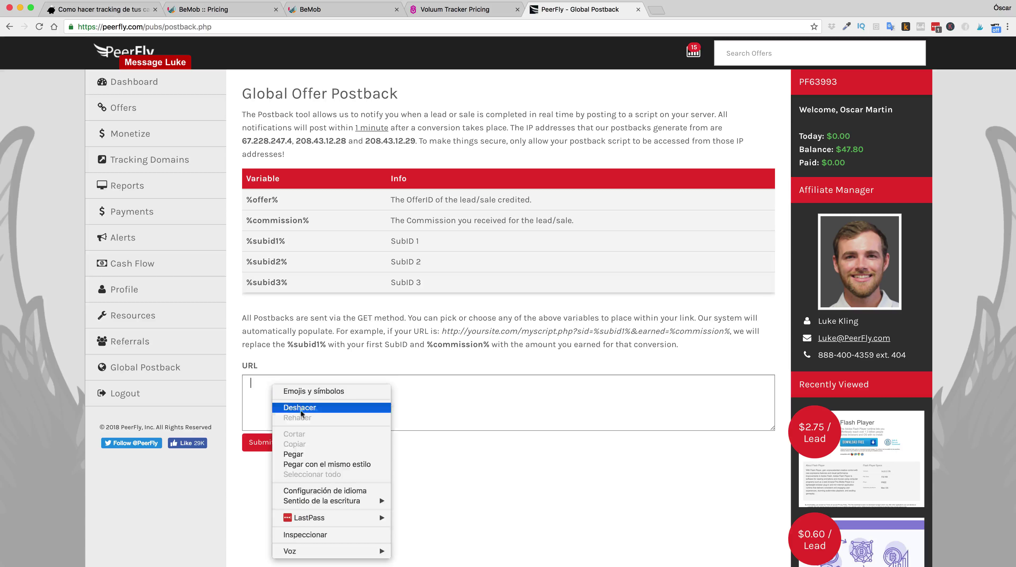
pyautogui.click(314, 453)
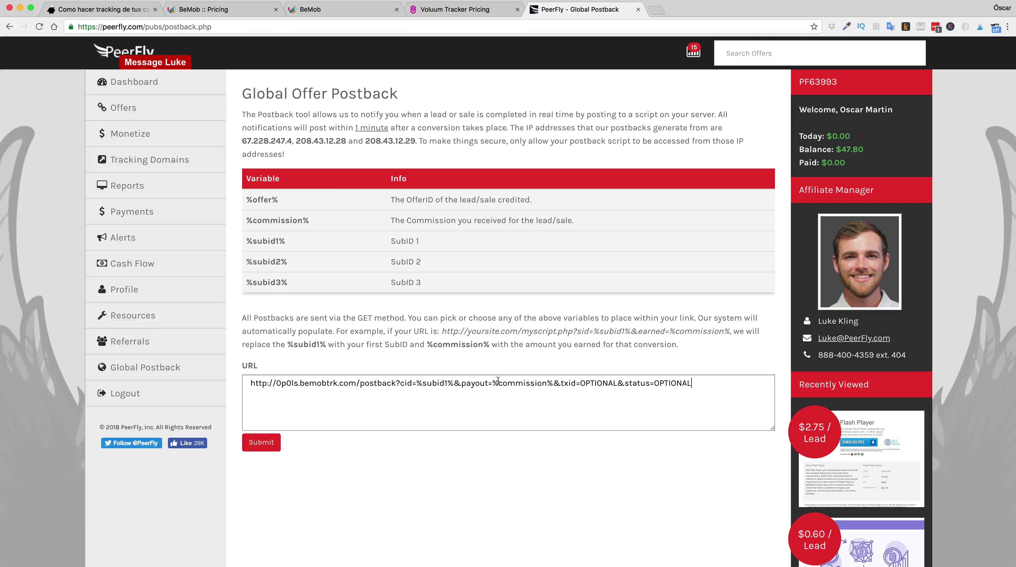
pyautogui.click(263, 444)
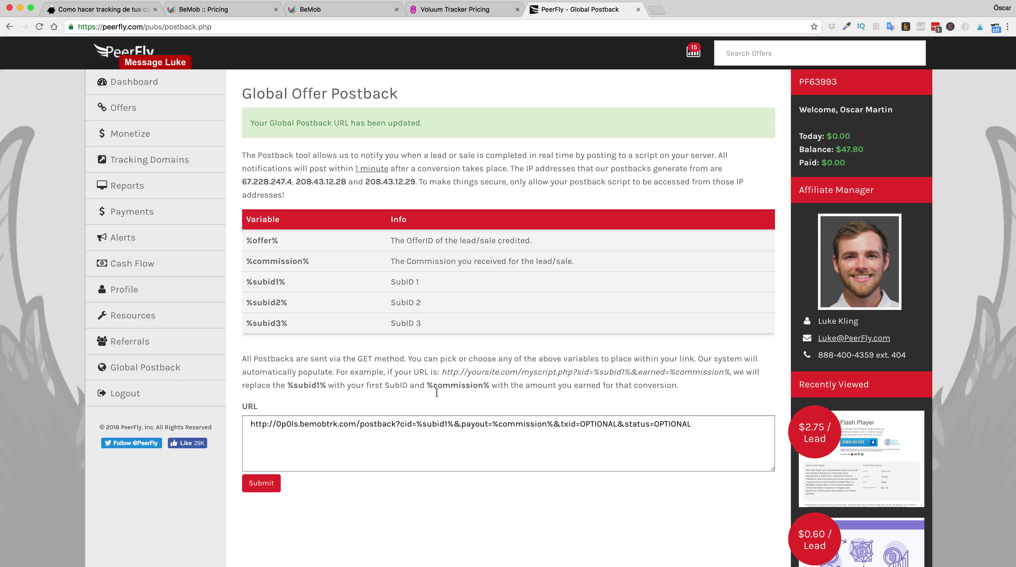
# - Return to BeMob and check the Peerfly2 entry in the affiliate networks list
pyautogui.click(342, 9)
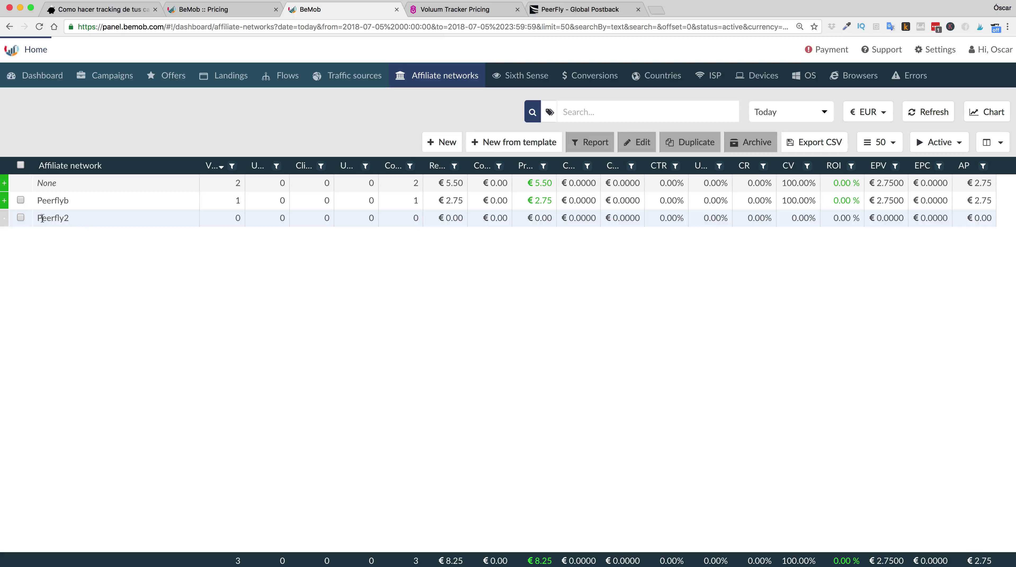
pyautogui.moveTo(39, 218); pyautogui.dragTo(74, 220)
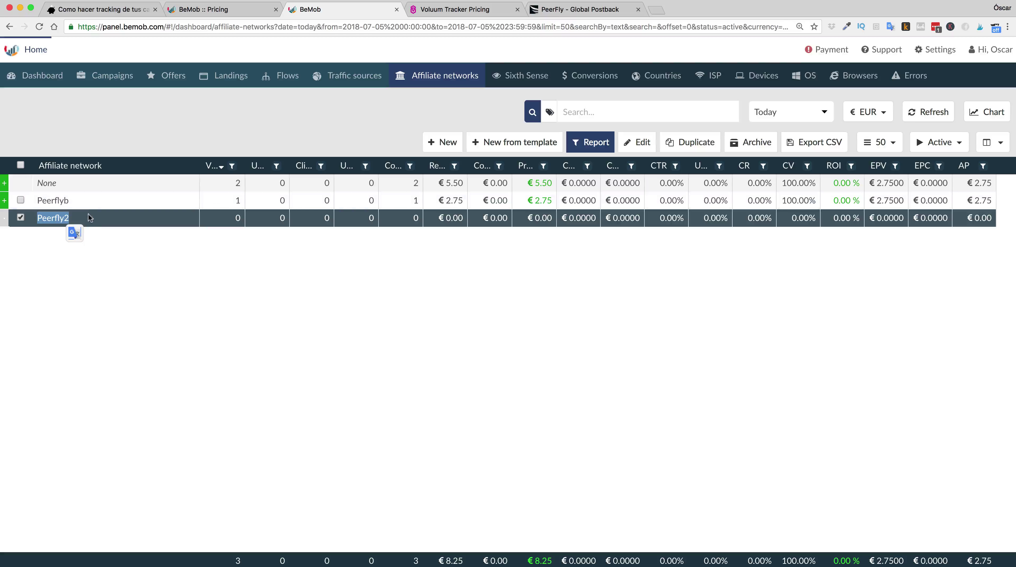
pyautogui.click(101, 250)
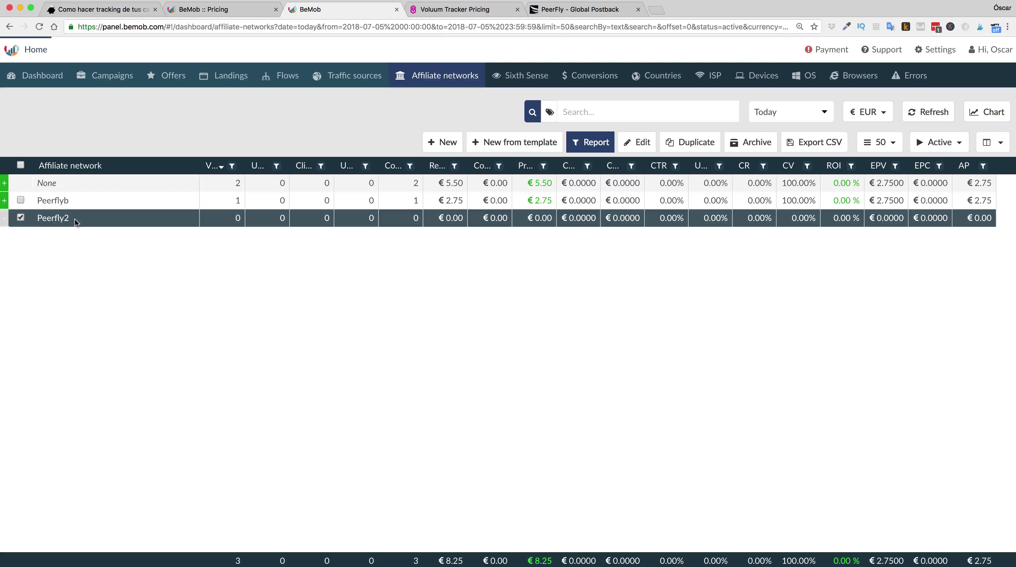
pyautogui.moveTo(70, 219); pyautogui.dragTo(37, 218)
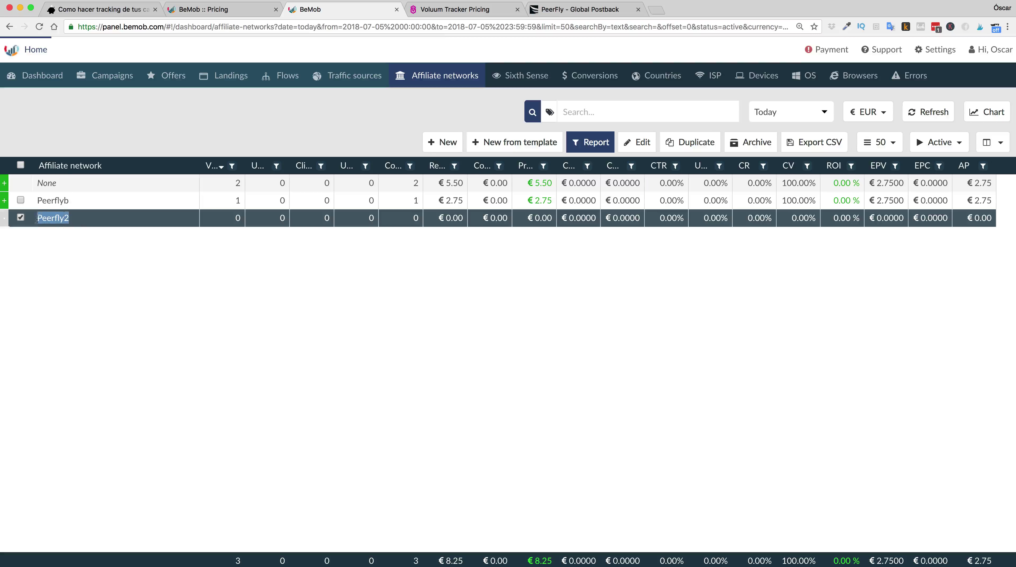
pyautogui.click(68, 248)
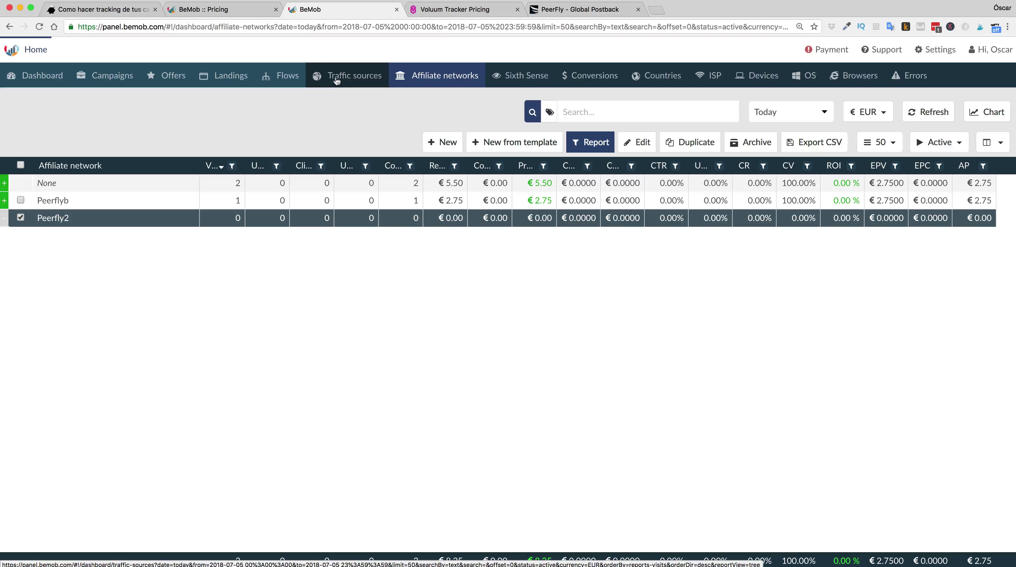
# - Create a new traffic source named YouTube, leaving its other fields at their defaults, and save it
pyautogui.click(344, 79)
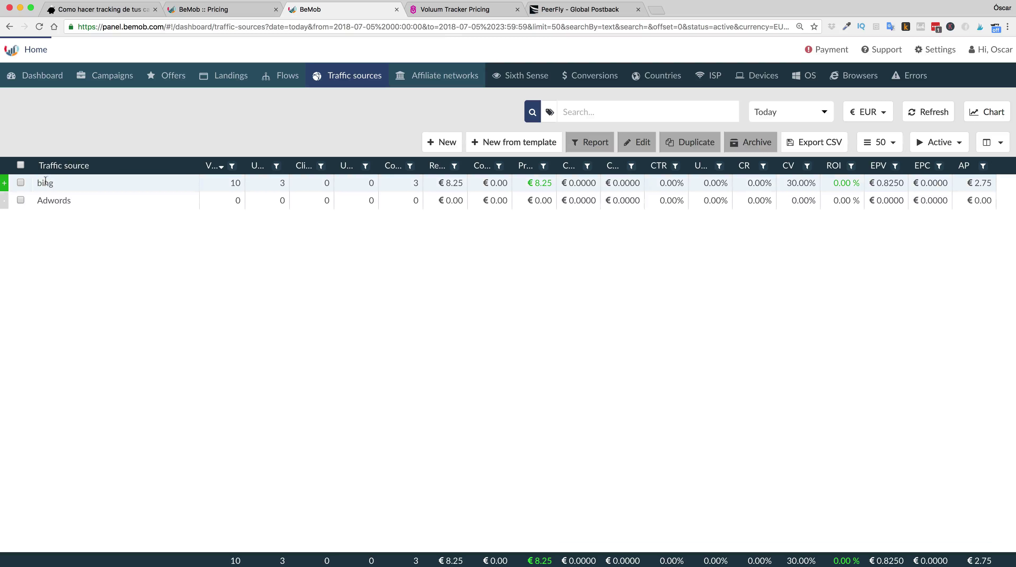
pyautogui.click(60, 183)
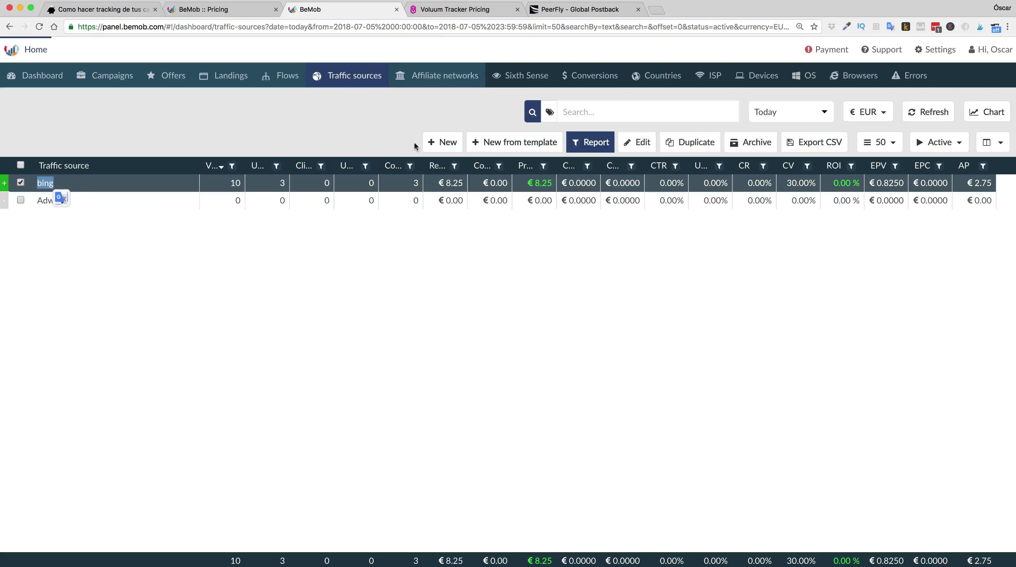
pyautogui.click(432, 143)
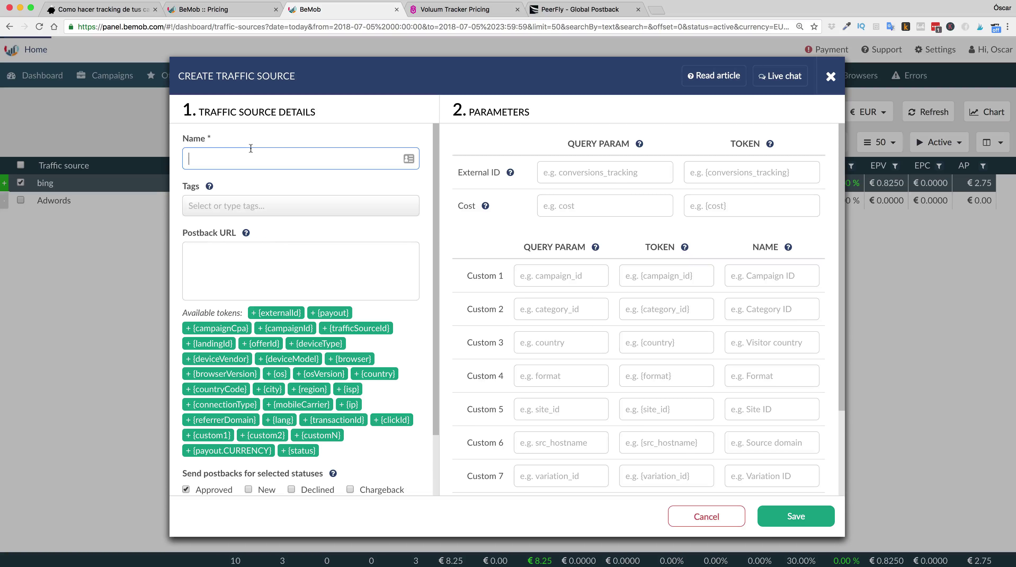
pyautogui.write('YouTube')
pyautogui.scroll(-3, 326, 263)
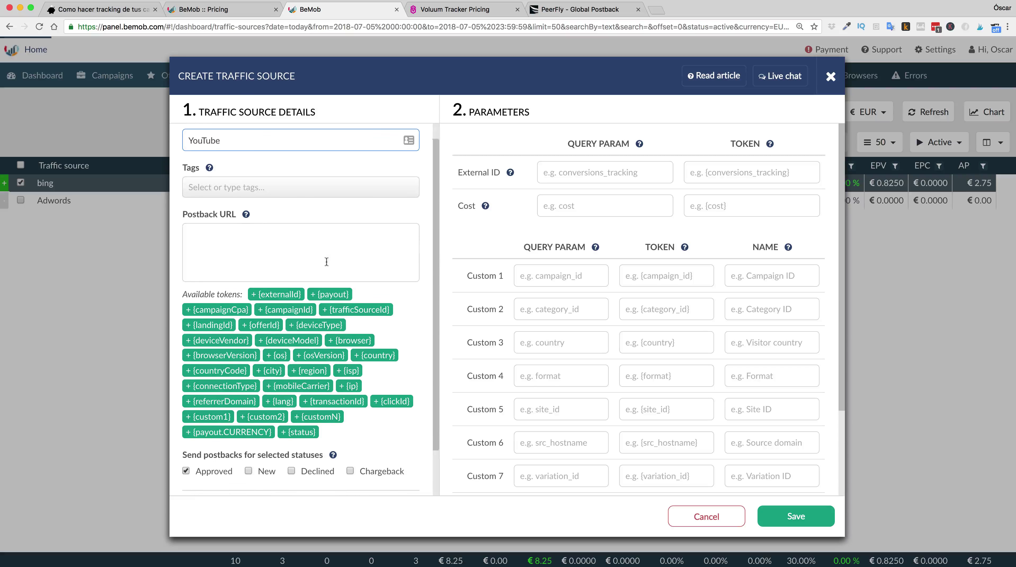
pyautogui.scroll(3, 327, 264)
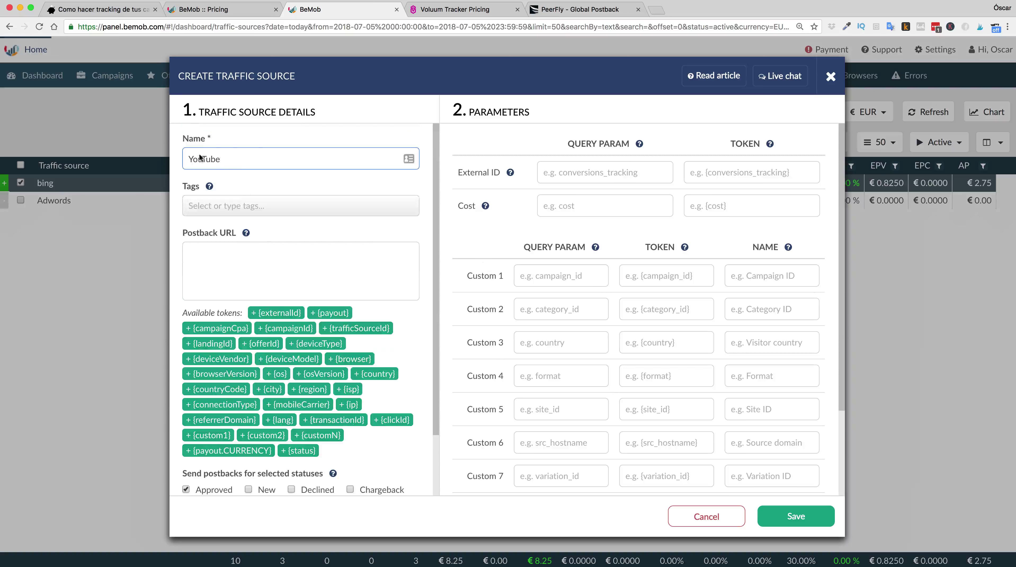
pyautogui.click(788, 517)
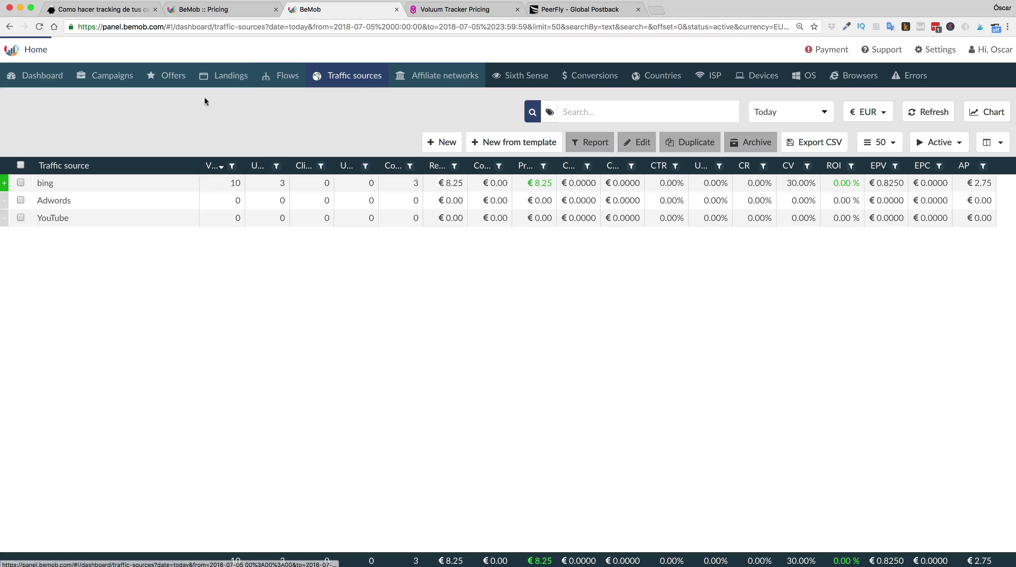
# - Open the BeMob offers list, and in PeerFly copy the title of the Flash Player for Mac (30201) offer
pyautogui.click(166, 82)
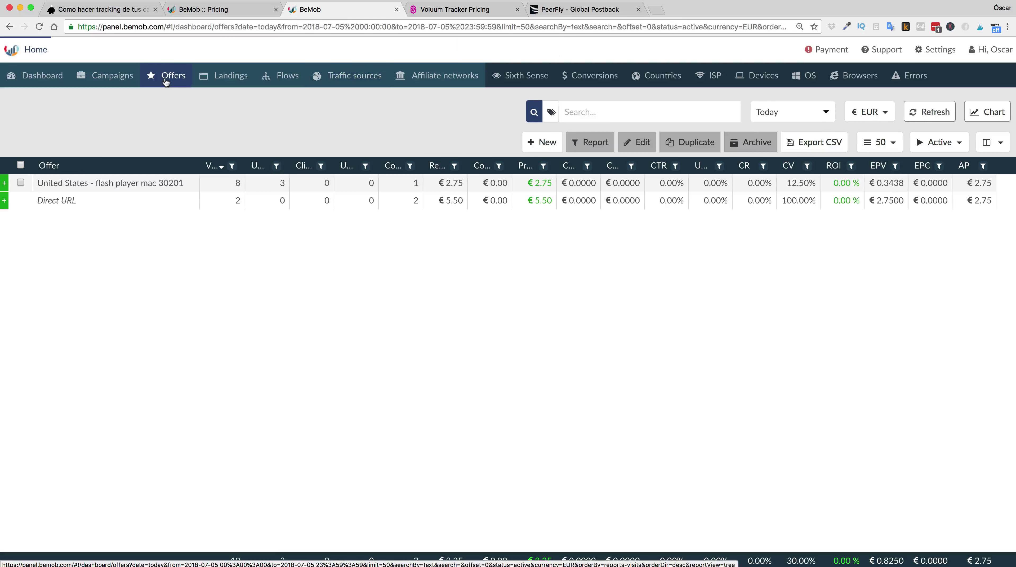
pyautogui.click(555, 12)
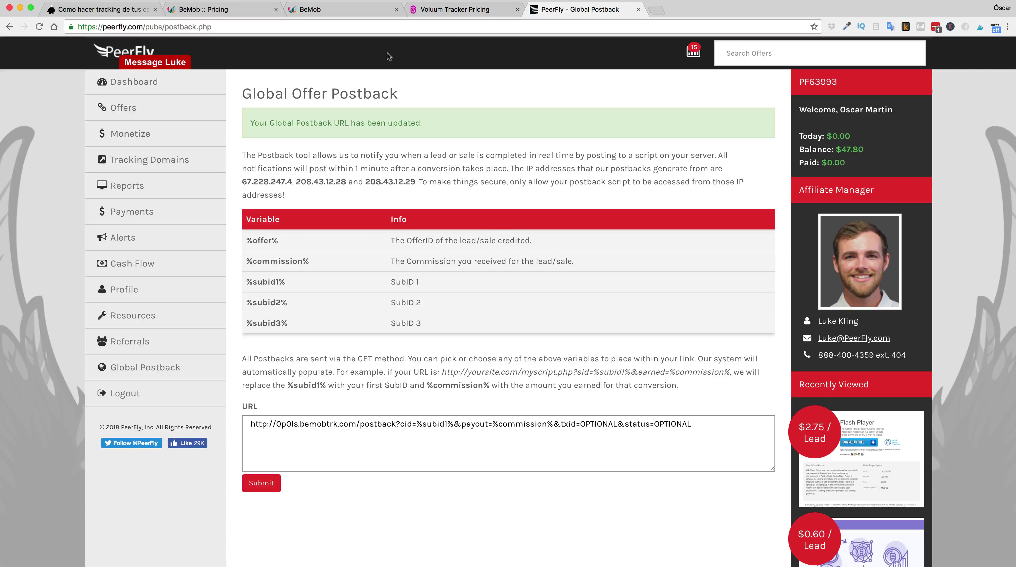
pyautogui.click(137, 86)
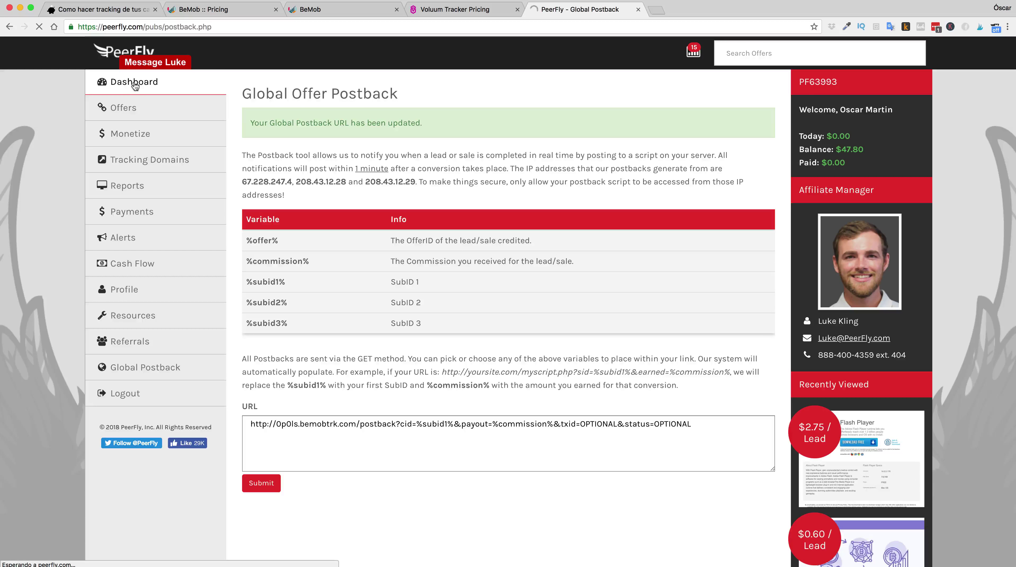
pyautogui.click(298, 165)
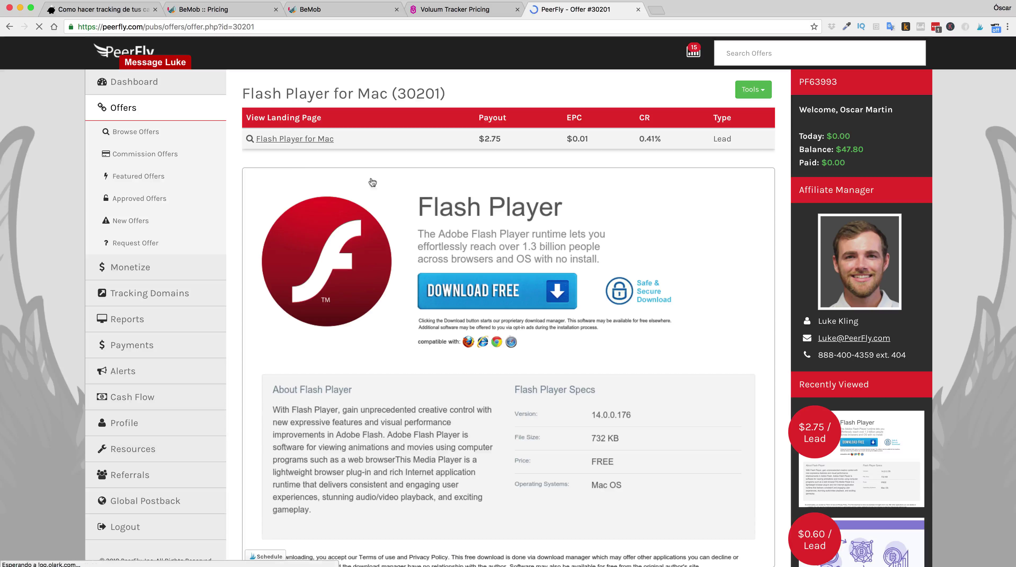
pyautogui.moveTo(244, 93); pyautogui.dragTo(456, 97)
pyautogui.hotkey('ctrl', 'c')
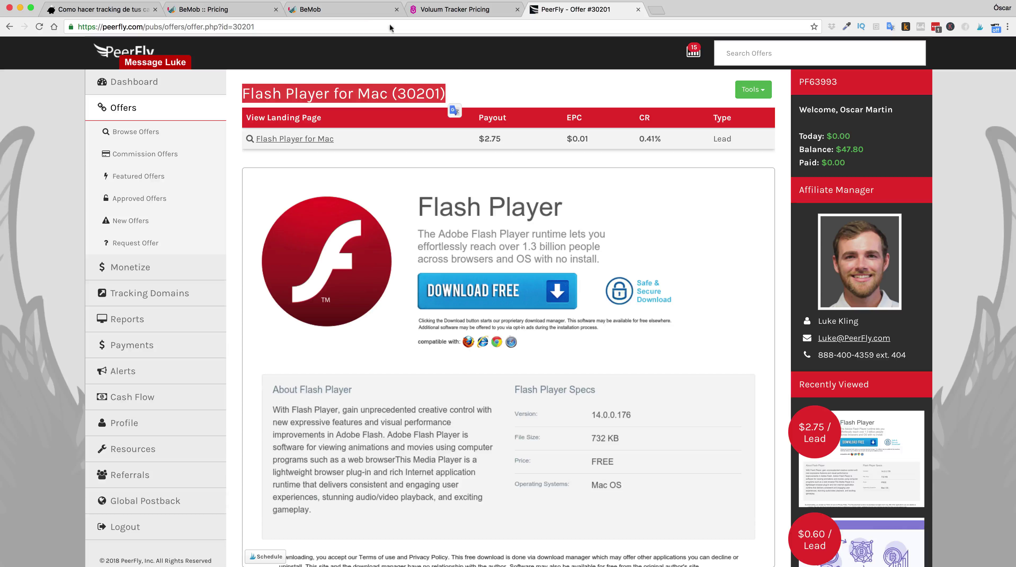
# - Back in BeMob, start a new offer and name it Flash Player Ejemplo
pyautogui.click(338, 9)
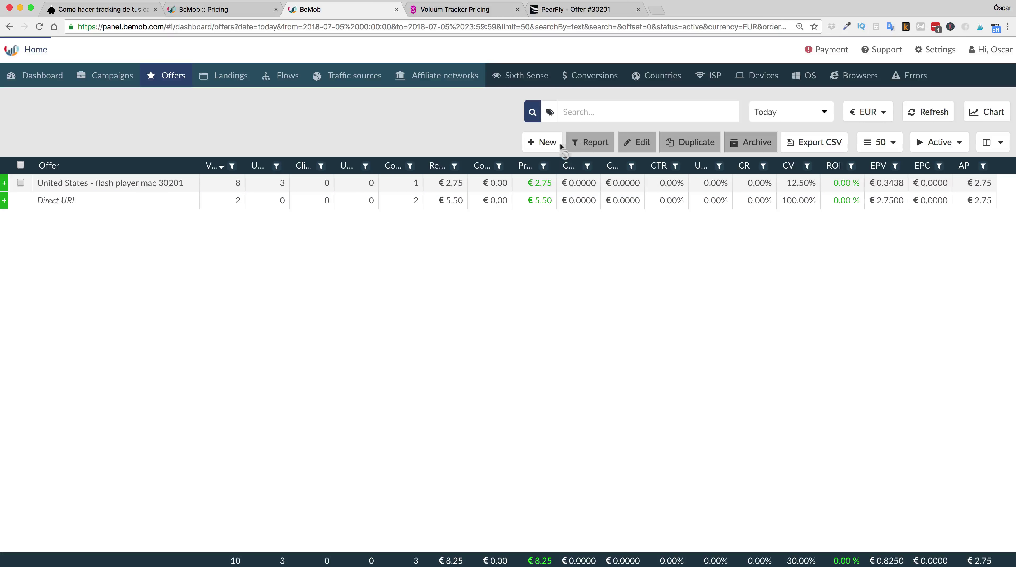
pyautogui.click(548, 142)
pyautogui.hotkey('ctrl', 'v')
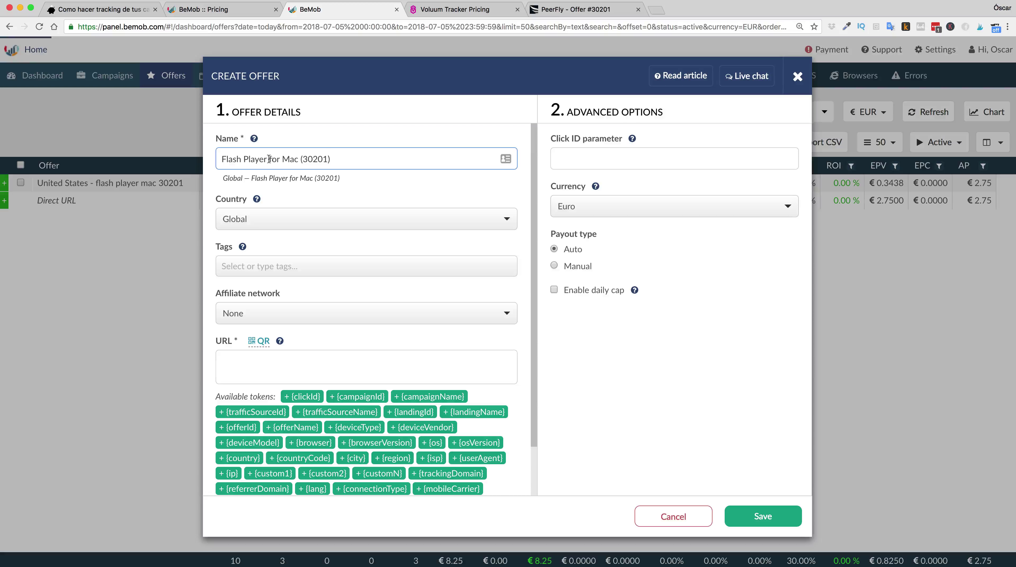
pyautogui.moveTo(269, 158); pyautogui.dragTo(355, 160)
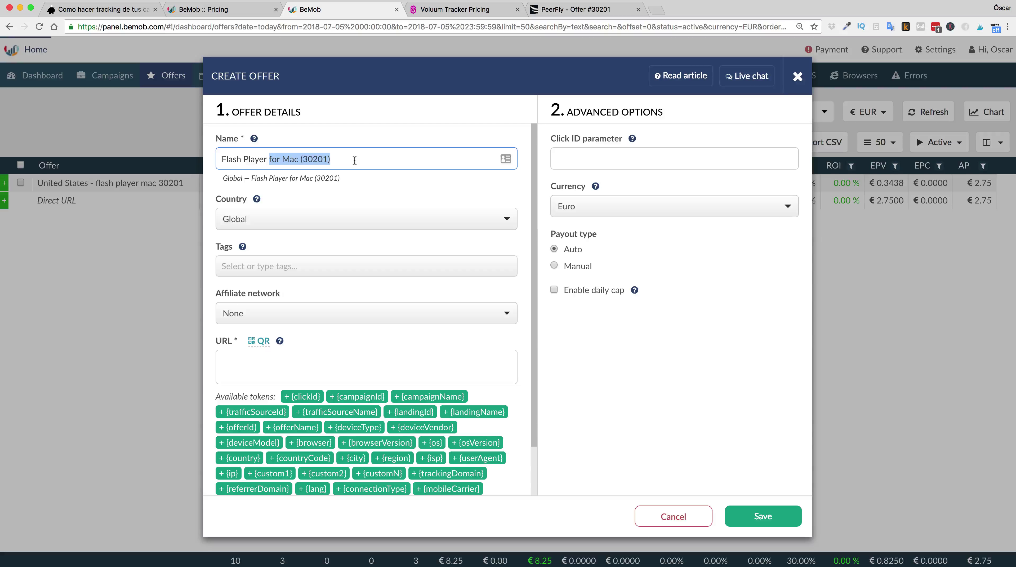
pyautogui.write('Ejempl')
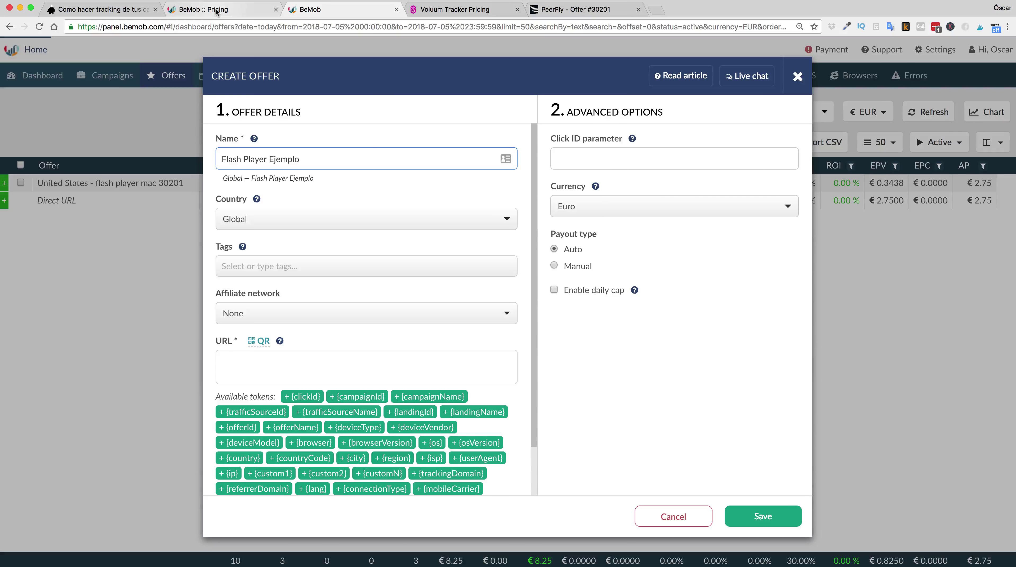
# - Check the offer's allowed countries in PeerFly and set the new BeMob offer's country to United States
pyautogui.click(558, 12)
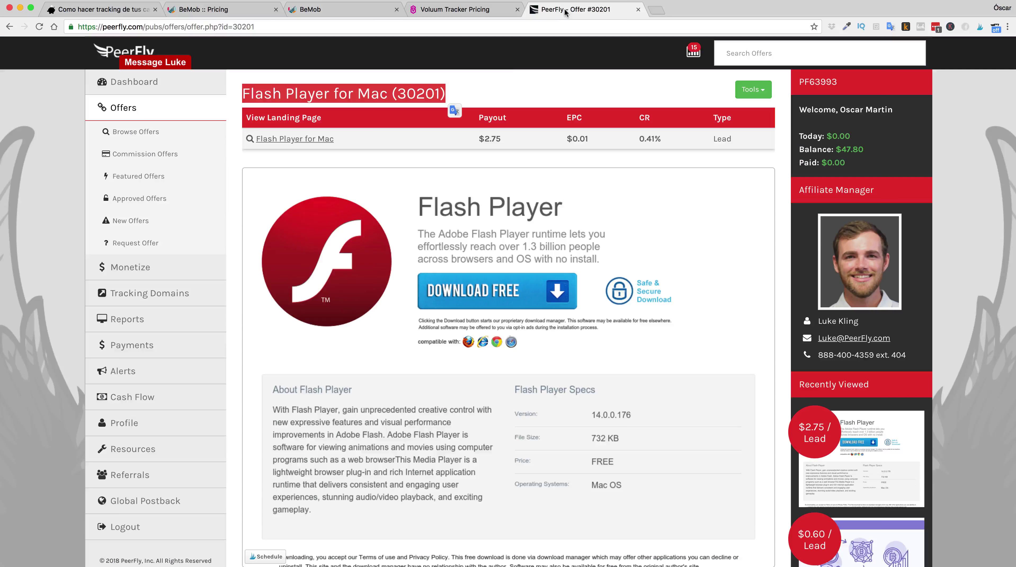
pyautogui.scroll(-8, 302, 315)
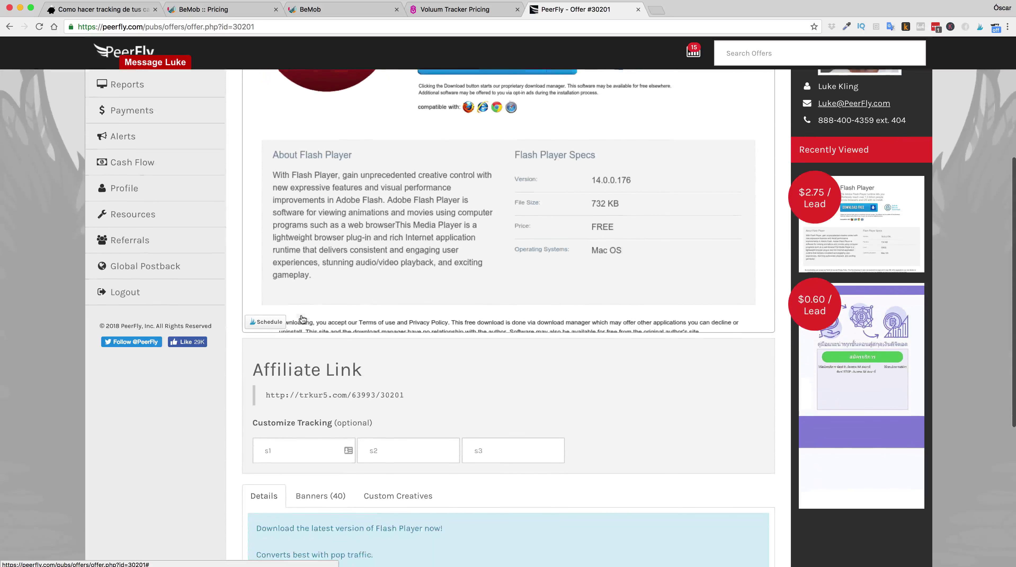
pyautogui.scroll(-4, 302, 314)
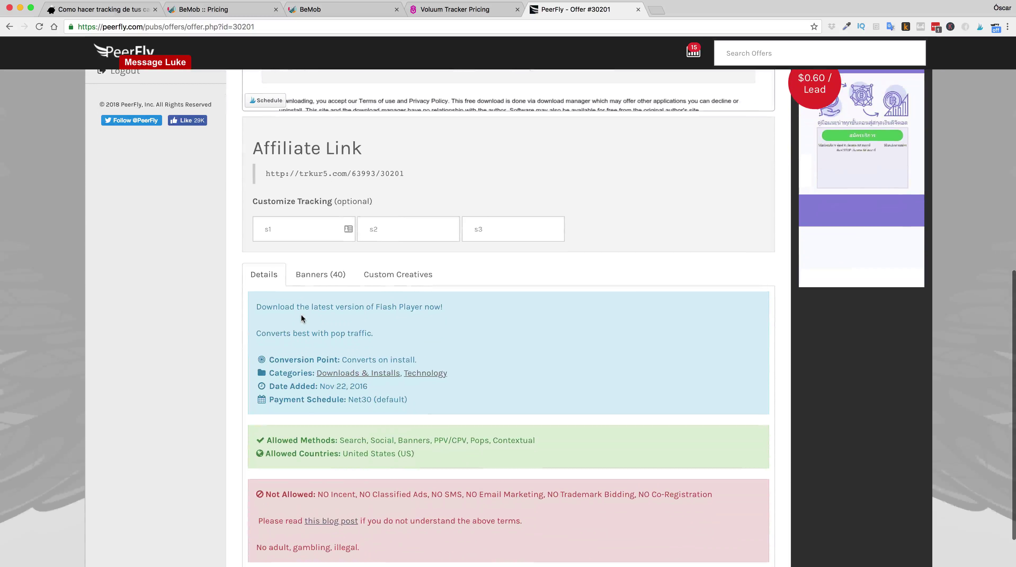
pyautogui.scroll(-1, 301, 314)
pyautogui.moveTo(343, 417); pyautogui.dragTo(429, 420)
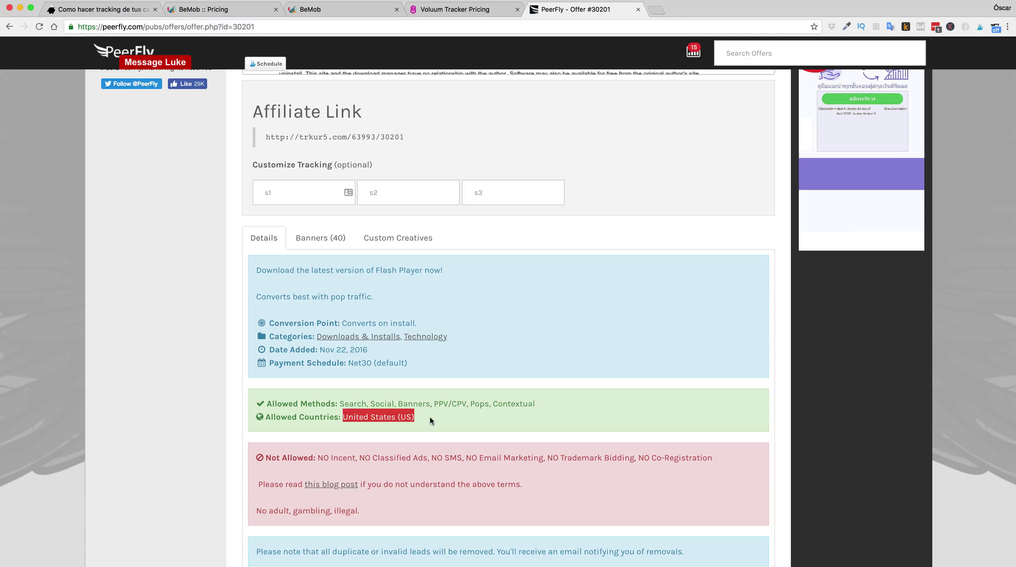
pyautogui.click(318, 9)
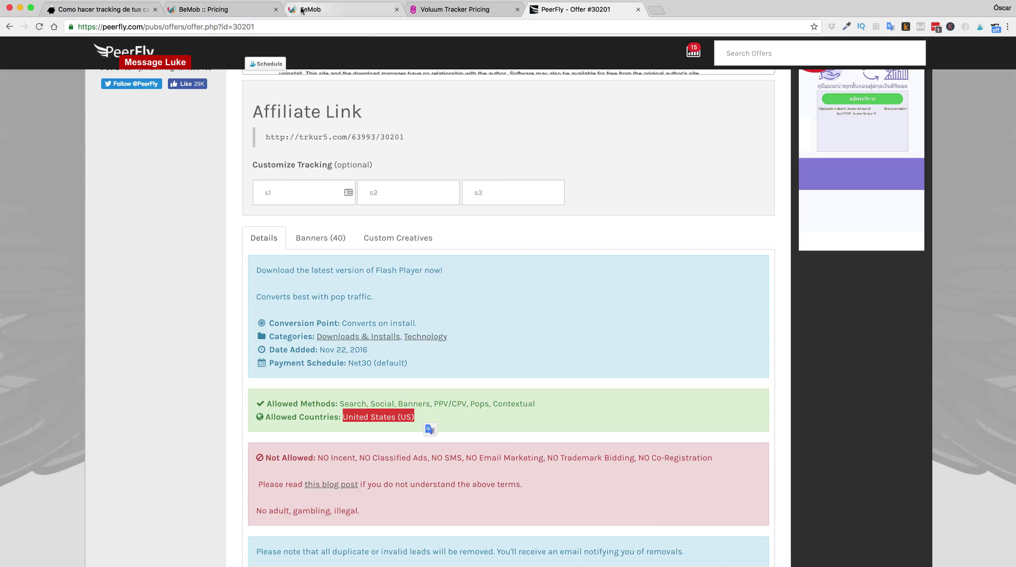
pyautogui.click(267, 223)
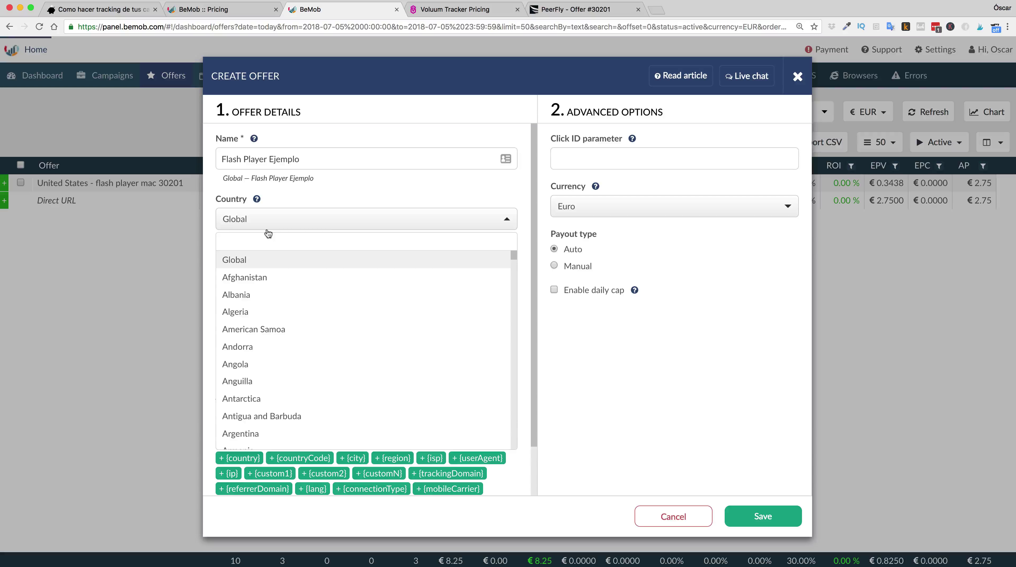
pyautogui.write('stat')
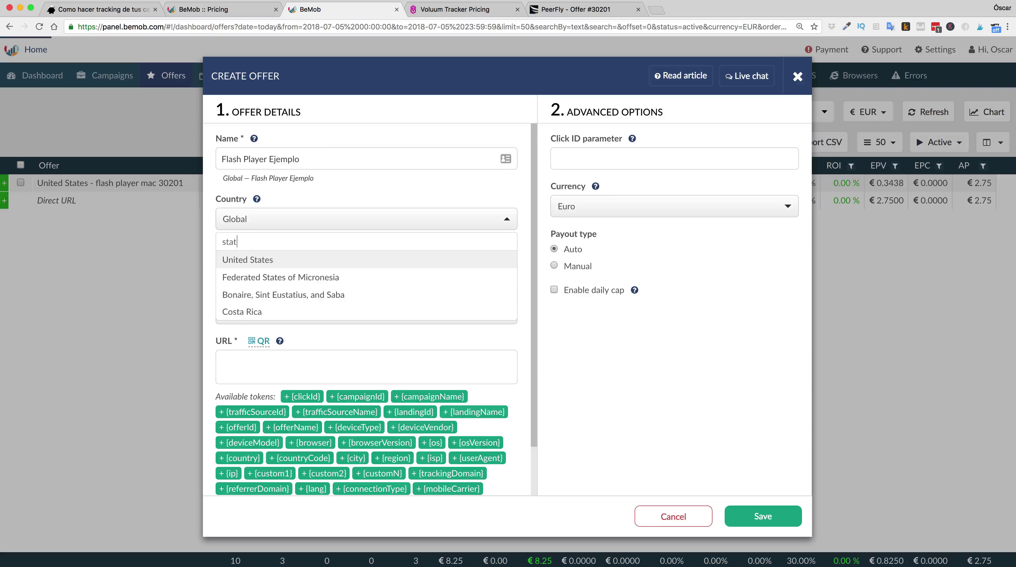
pyautogui.click(253, 260)
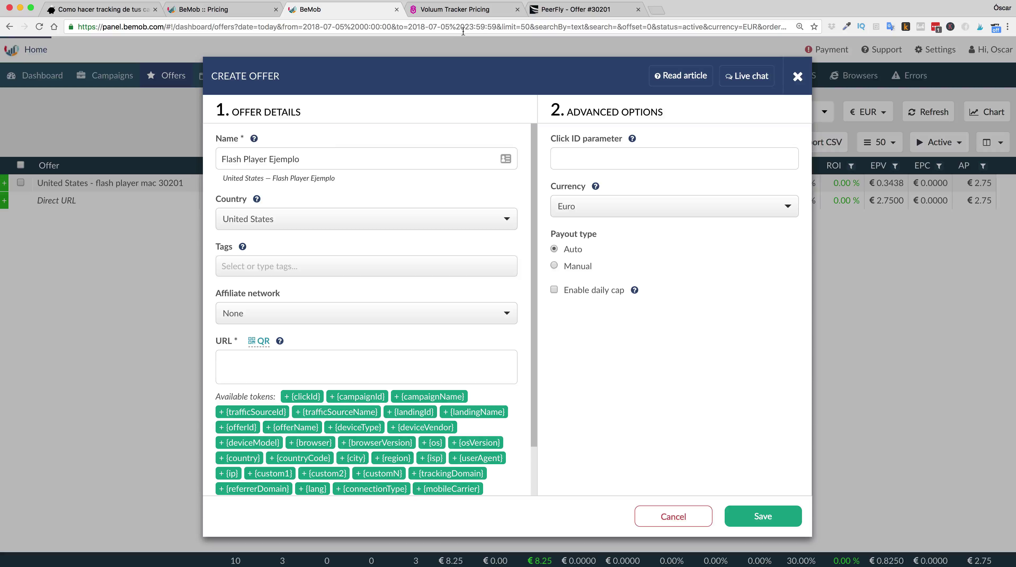
# - Locate the offer's affiliate link in PeerFly, and in BeMob insert the {clickId} token into the offer URL and copy it
pyautogui.click(569, 9)
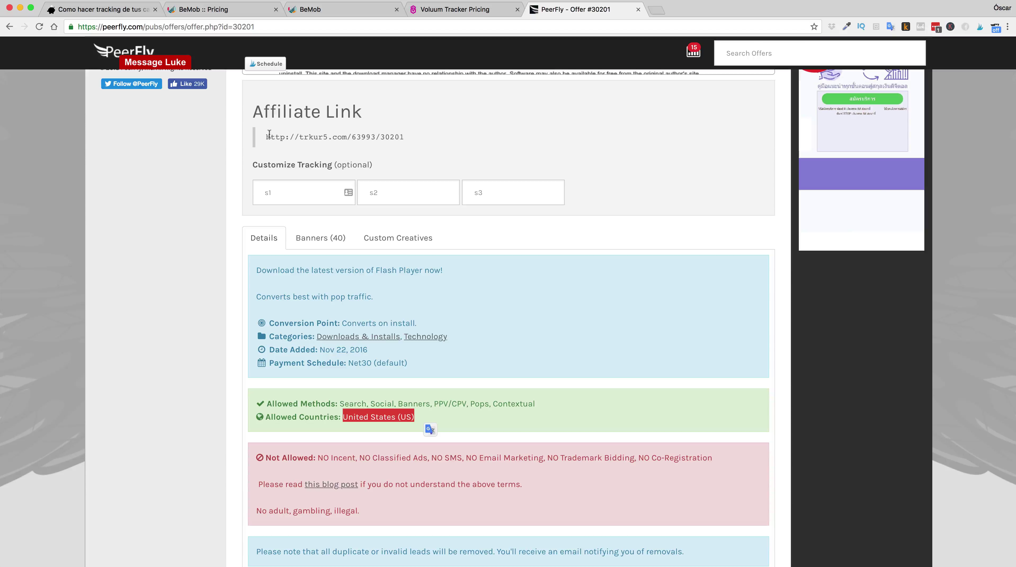
pyautogui.moveTo(266, 137); pyautogui.dragTo(405, 137)
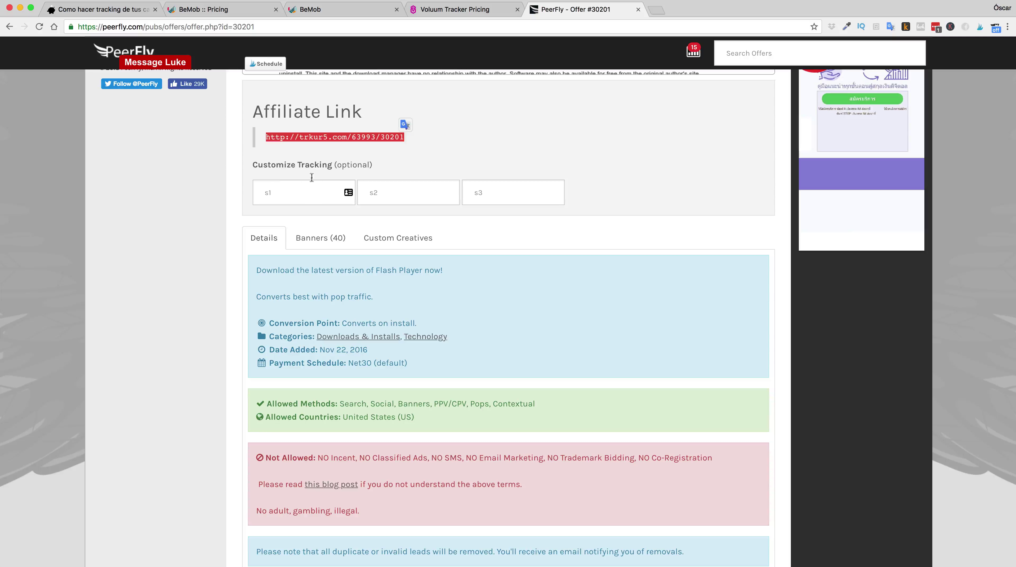
pyautogui.click(319, 11)
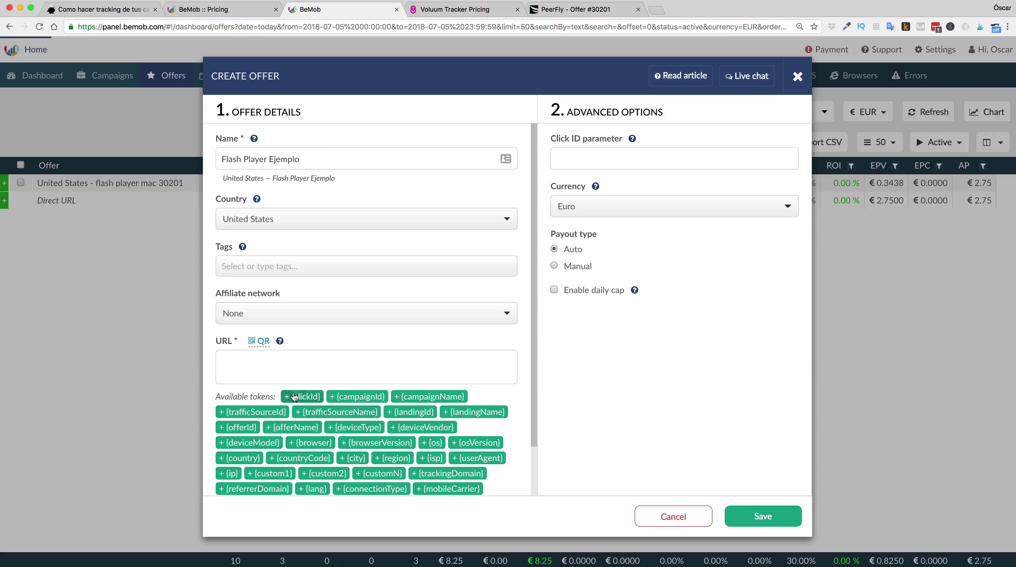
pyautogui.click(304, 397)
pyautogui.moveTo(254, 360); pyautogui.dragTo(220, 361)
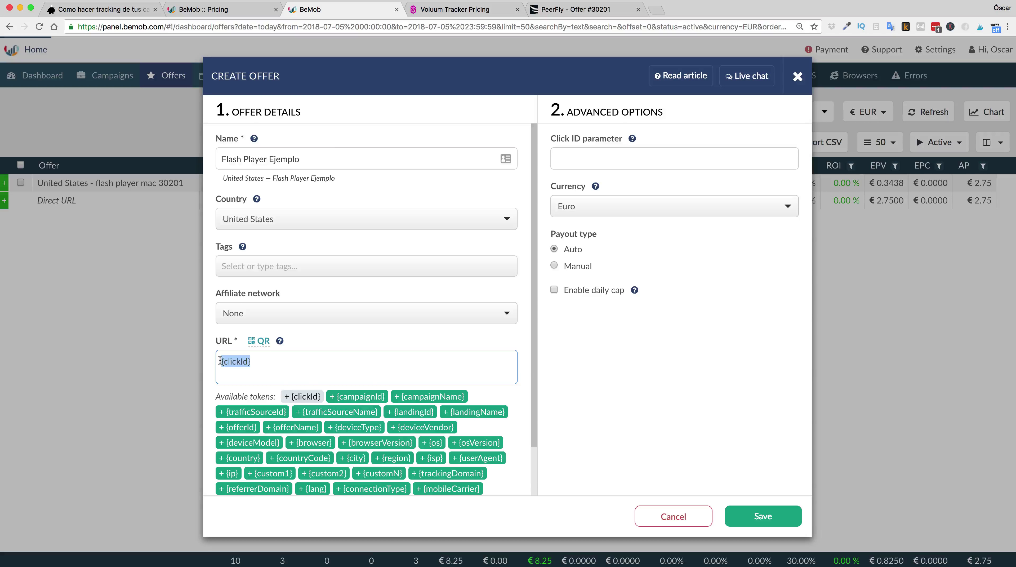
pyautogui.rightClick(234, 362)
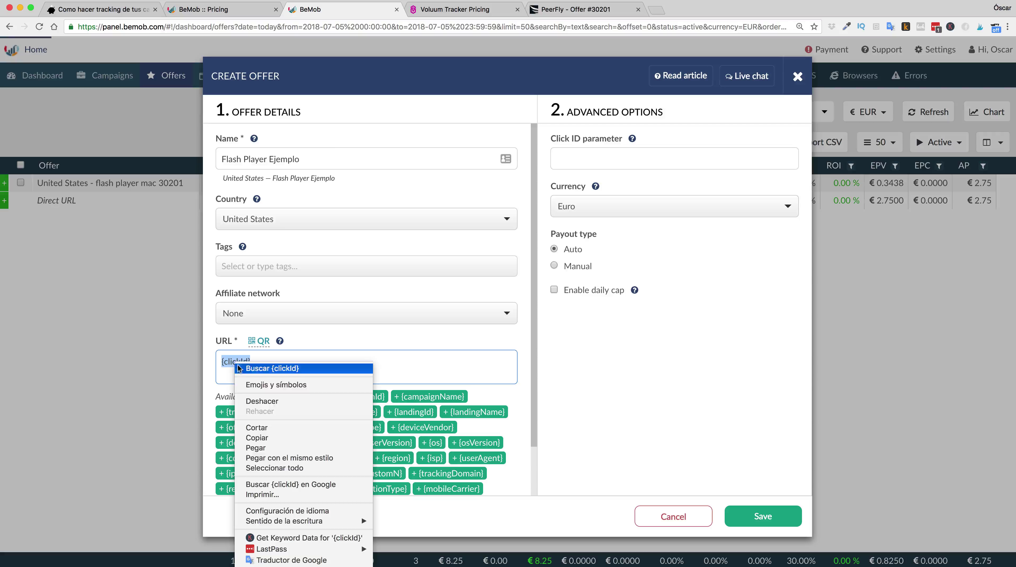
pyautogui.click(267, 439)
# - In PeerFly, paste {clickId} as the s1 tracking value of the Flash Player affiliate link
pyautogui.click(564, 10)
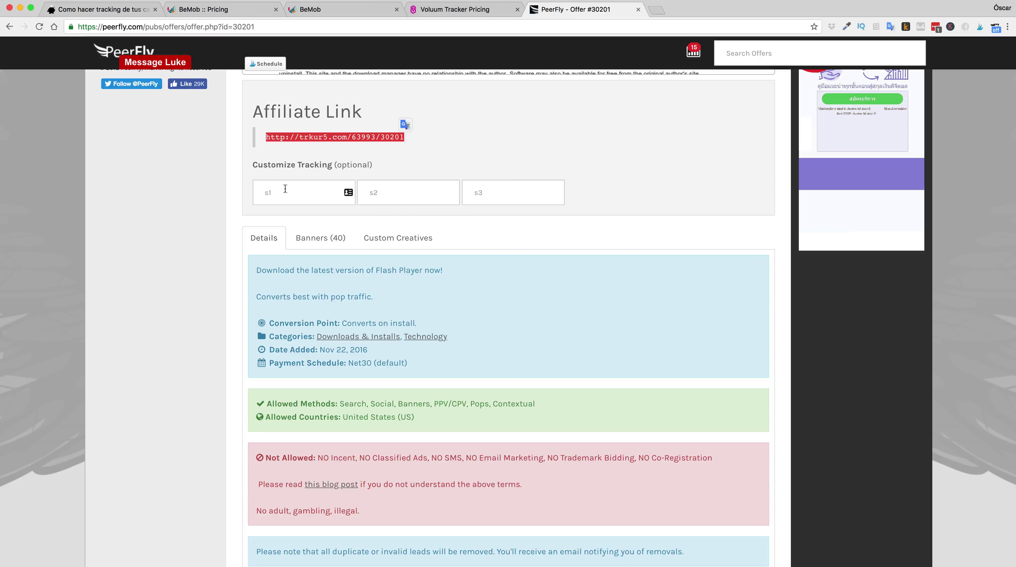
pyautogui.click(270, 194)
pyautogui.rightClick(273, 195)
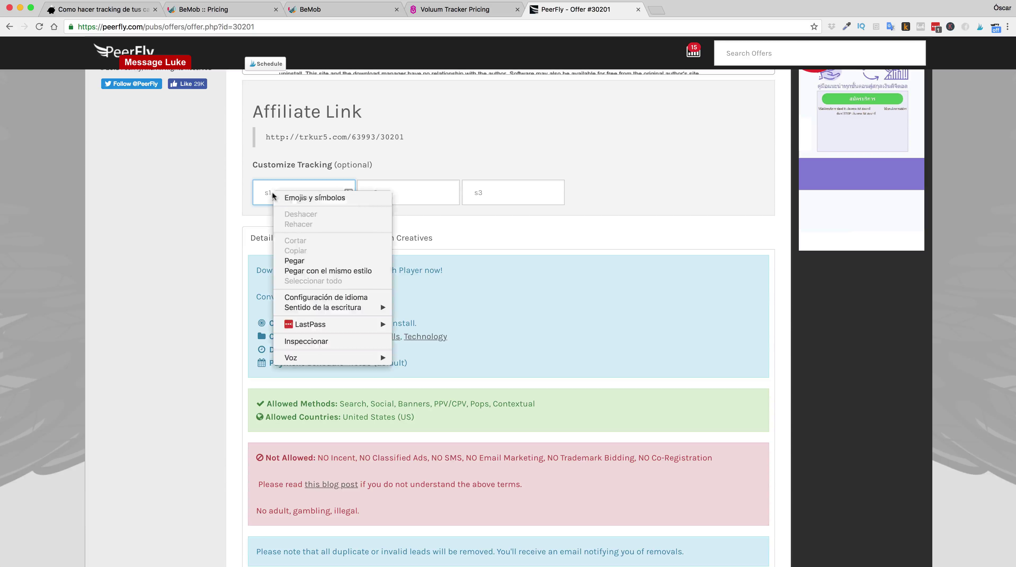
pyautogui.click(294, 260)
pyautogui.scroll(5, 296, 278)
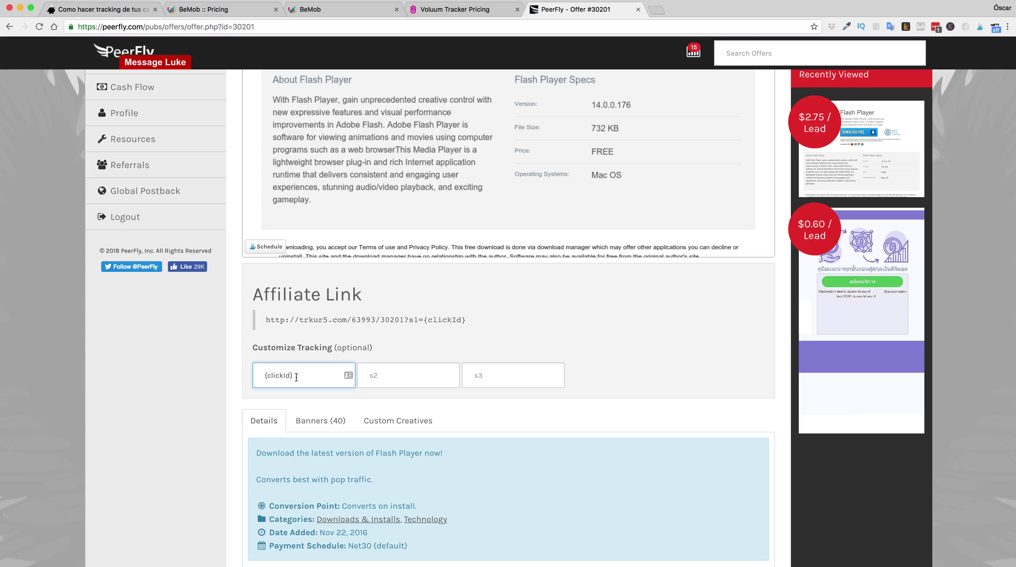
# - Copy the complete affiliate link, including its s1={clickId} parameter
pyautogui.moveTo(468, 321); pyautogui.dragTo(420, 317)
pyautogui.click(418, 320)
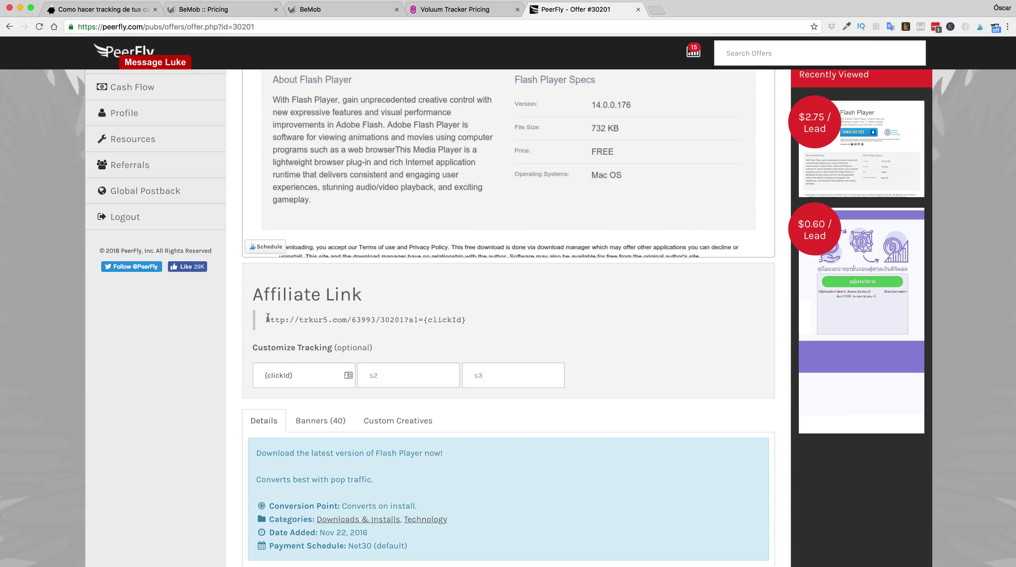
pyautogui.moveTo(270, 320); pyautogui.dragTo(465, 321)
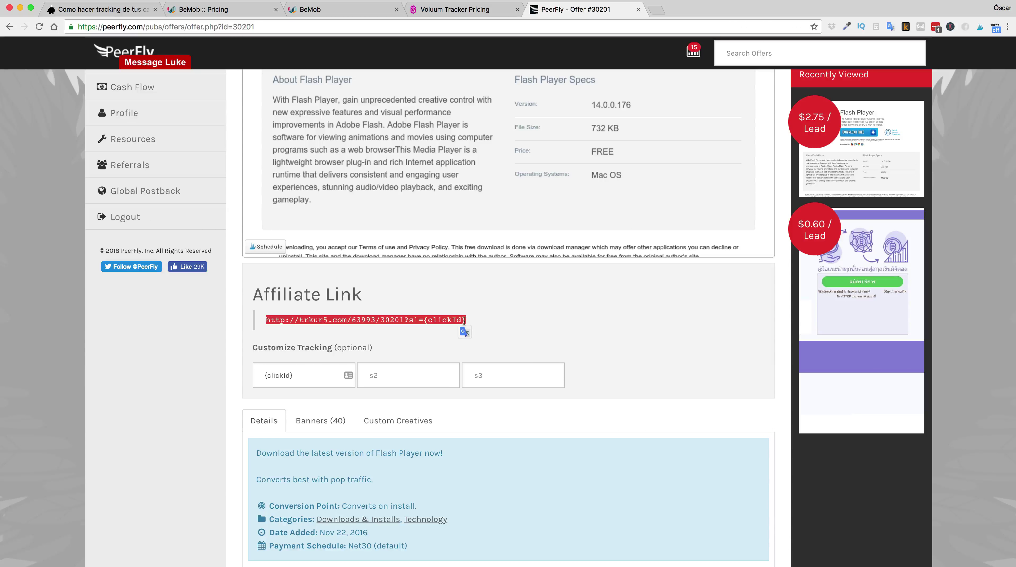
pyautogui.rightClick(461, 318)
pyautogui.click(486, 343)
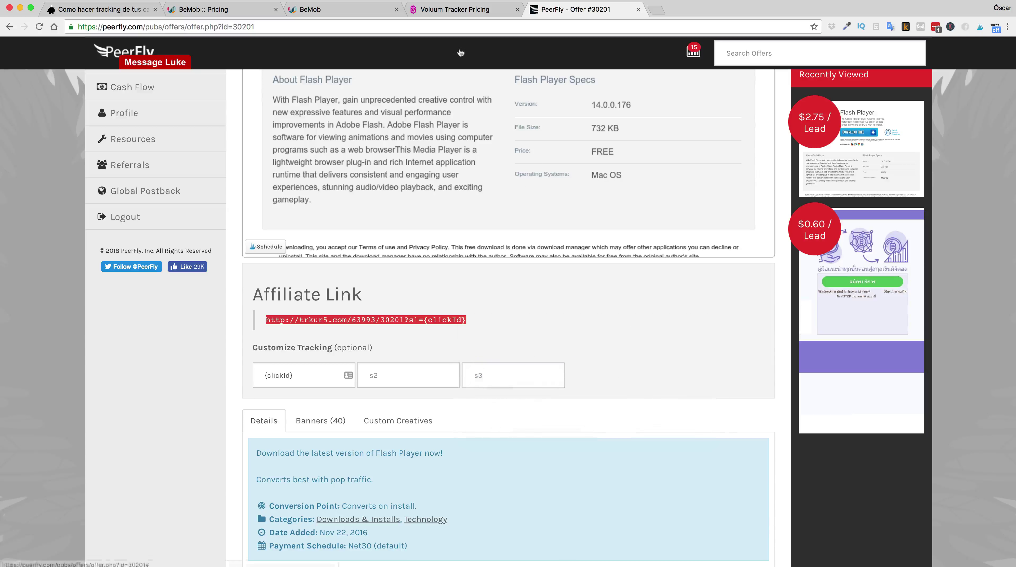
# - Return to BeMob and replace the content of the offer's URL with the copied affiliate link
pyautogui.click(303, 12)
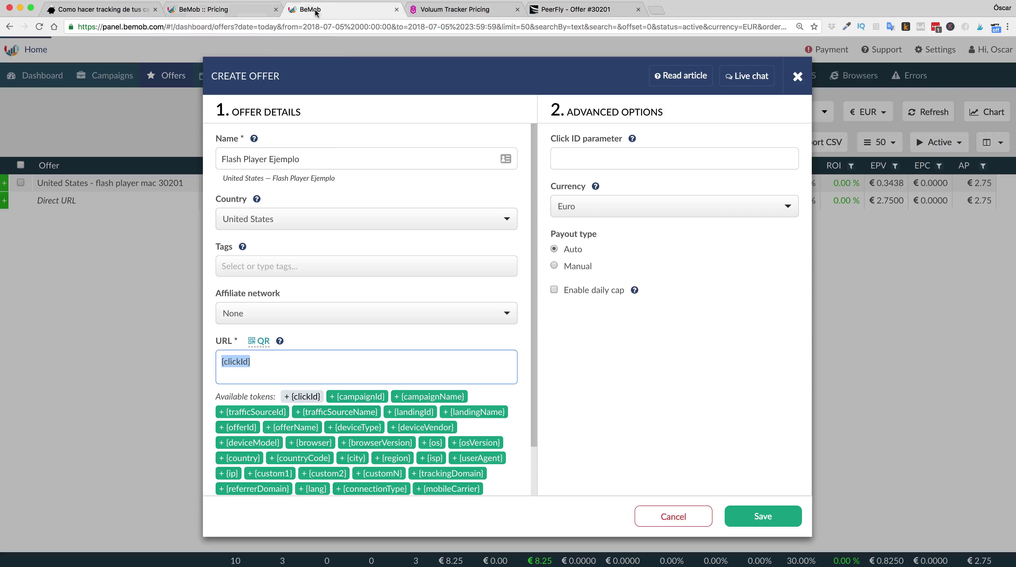
pyautogui.click(258, 368)
pyautogui.press('super+a')
pyautogui.press('BackSpace')
pyautogui.press('super+v')
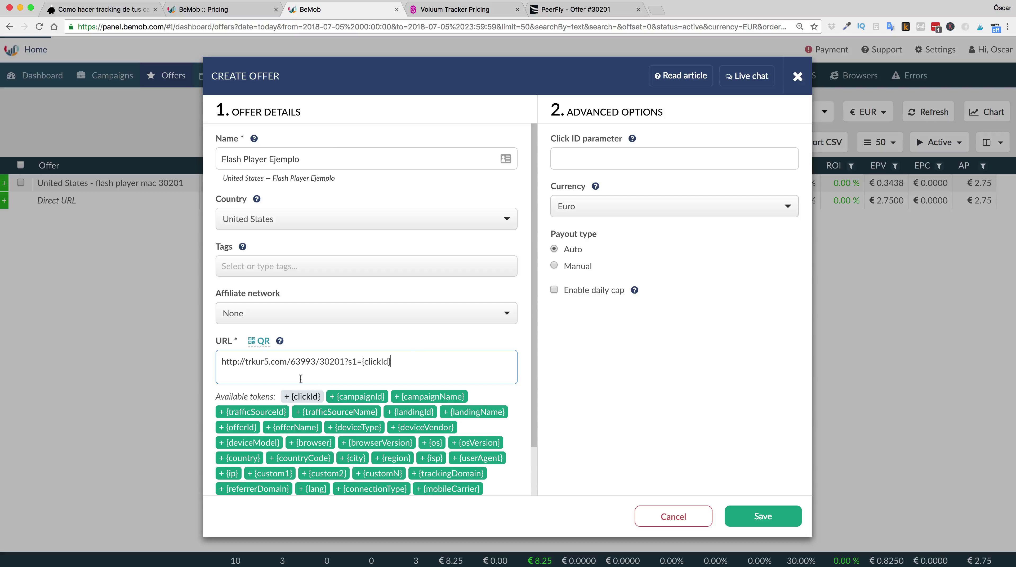
# - Assign the Peerfly2 affiliate network to the offer and save it
pyautogui.click(283, 316)
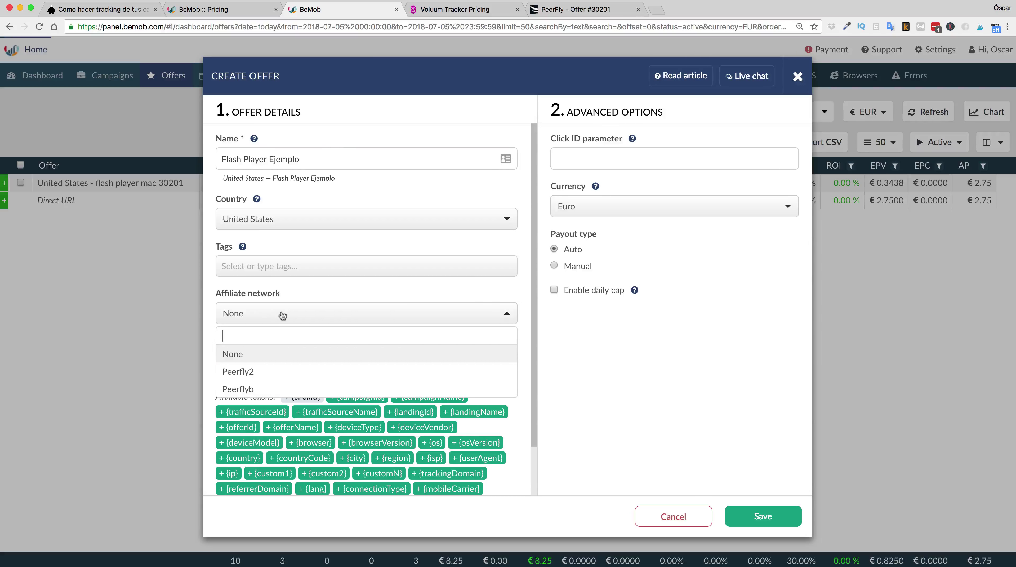
pyautogui.click(245, 374)
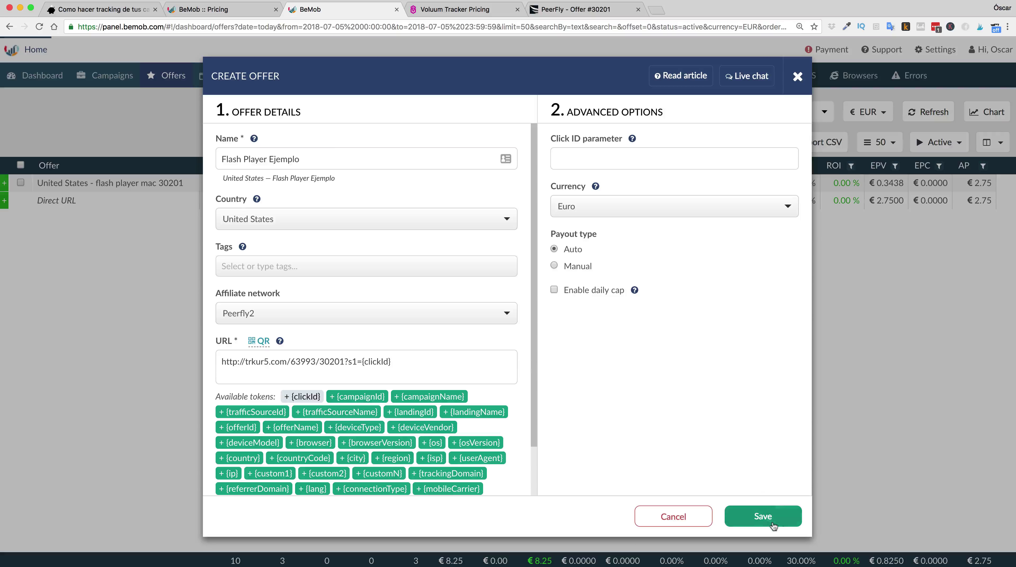
pyautogui.click(767, 516)
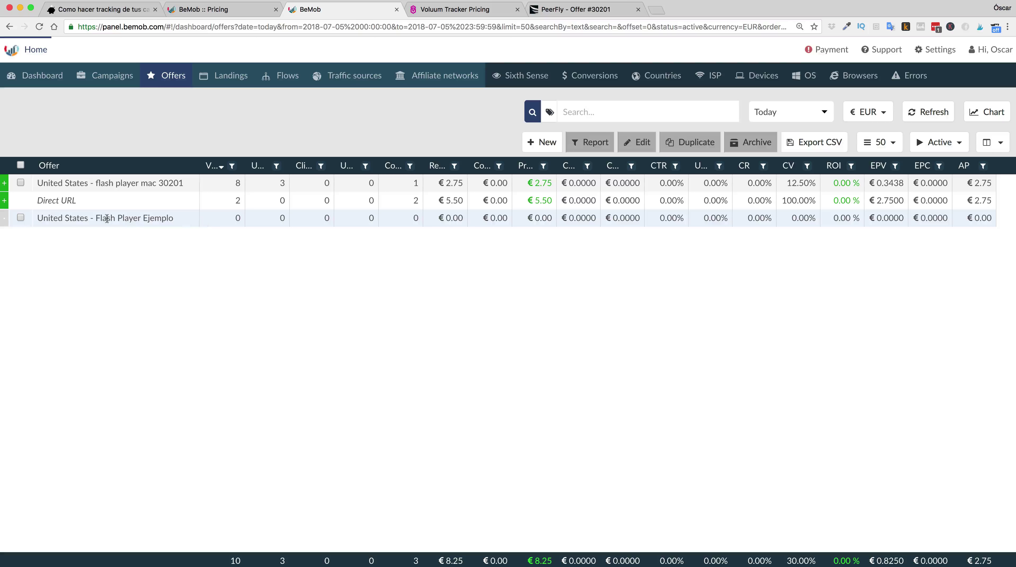
# - Check the new Flash Player Ejemplo entry in the offers list
pyautogui.moveTo(40, 218); pyautogui.dragTo(272, 219)
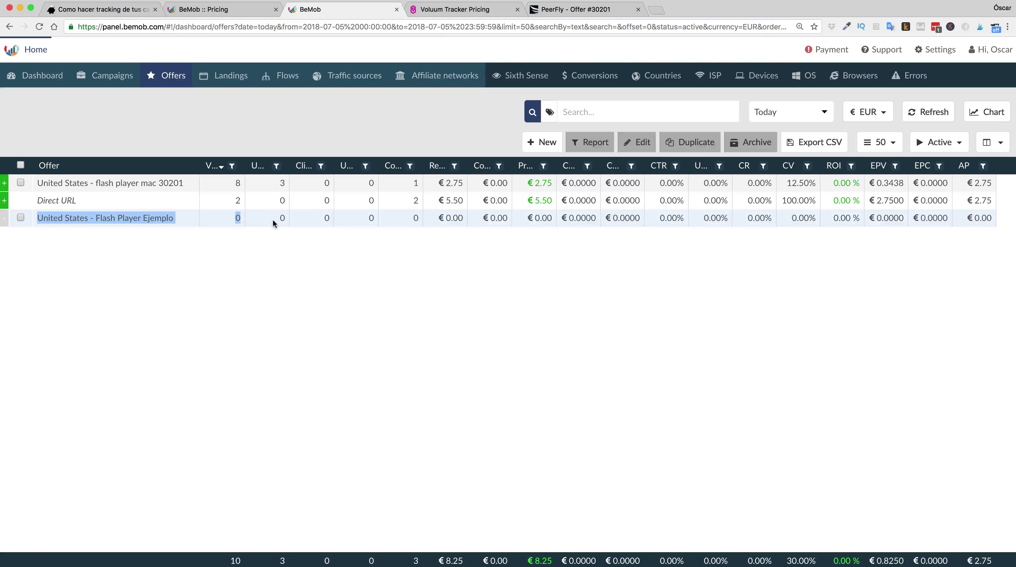
pyautogui.click(241, 293)
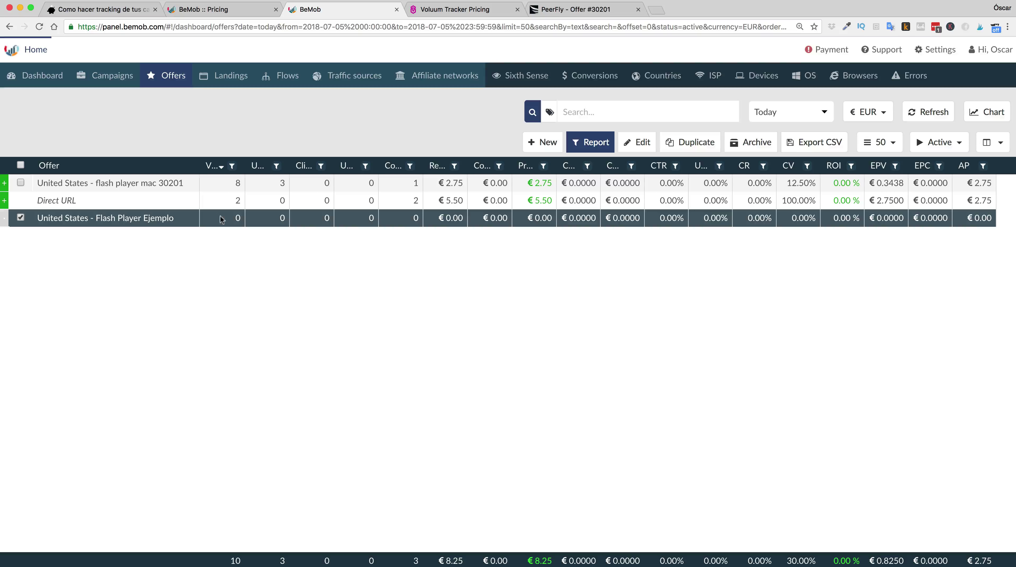
# - Start a new campaign named tutorial-ejemplo and assign YouTube as its traffic source
pyautogui.click(113, 75)
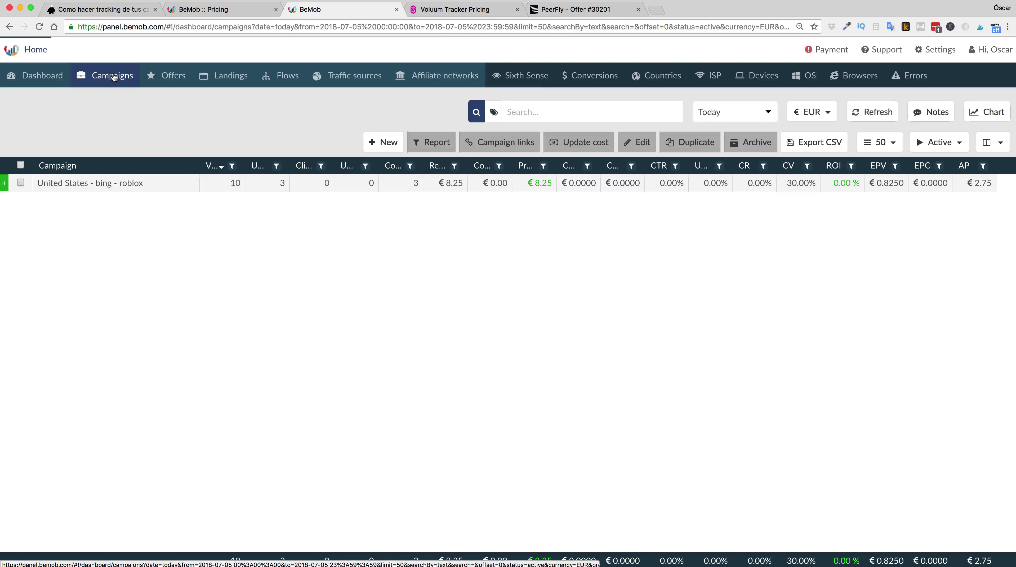
pyautogui.click(387, 143)
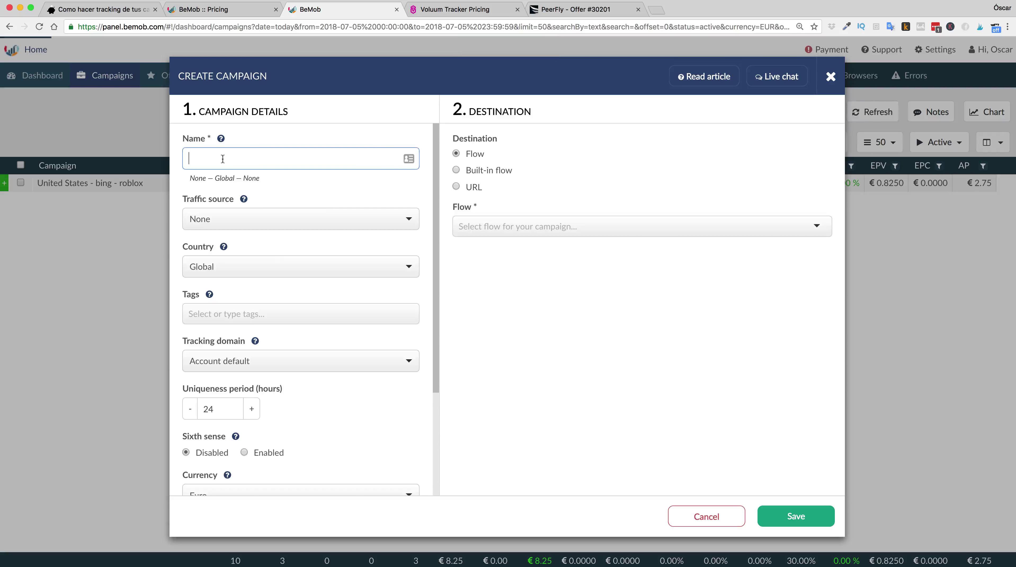
pyautogui.write('tutorial-ej')
pyautogui.write('emplo')
pyautogui.click(220, 217)
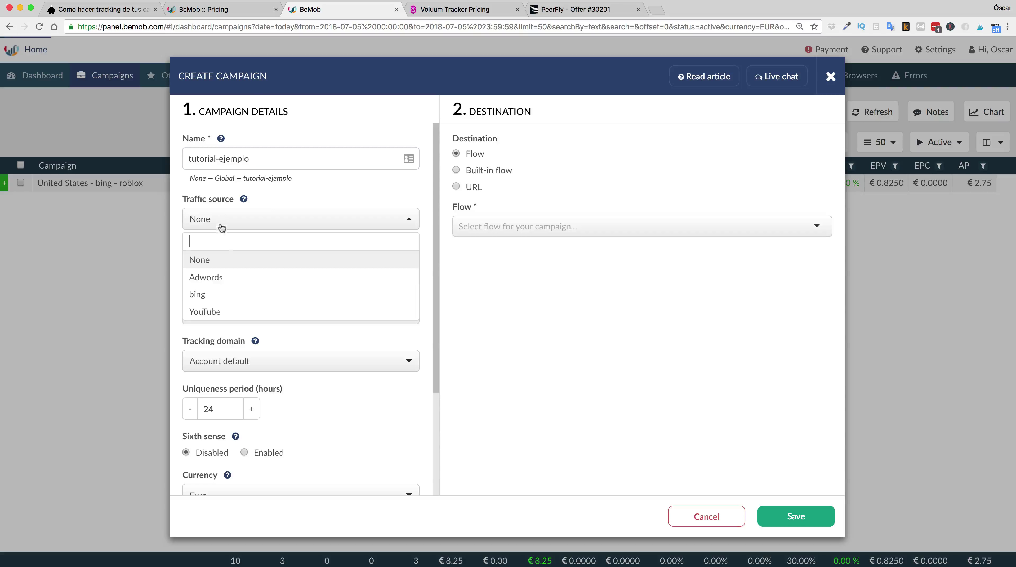
pyautogui.click(223, 311)
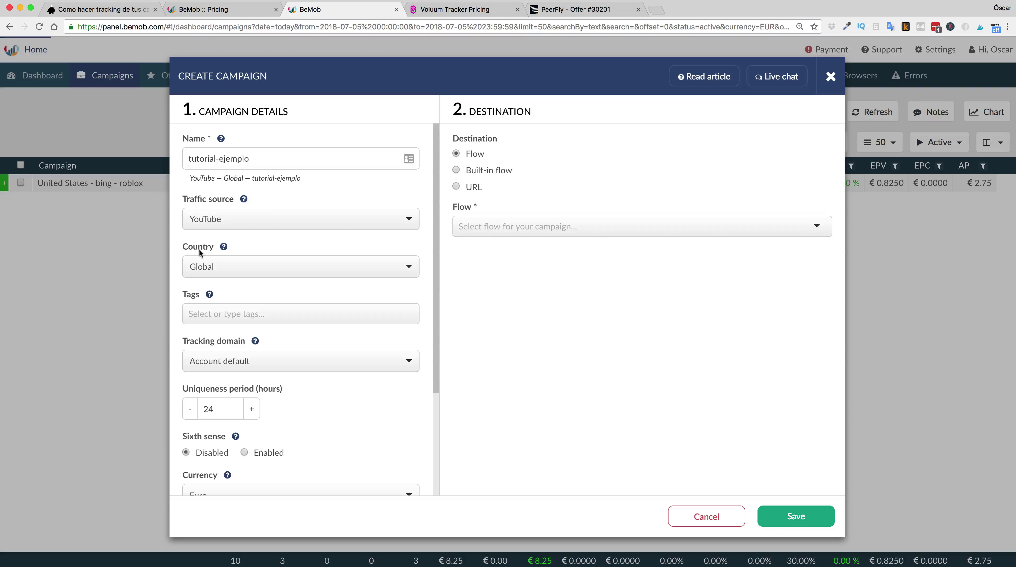
# - Set the campaign's country to United States, keep the account default tracking domain and review the remaining campaign details
pyautogui.click(226, 272)
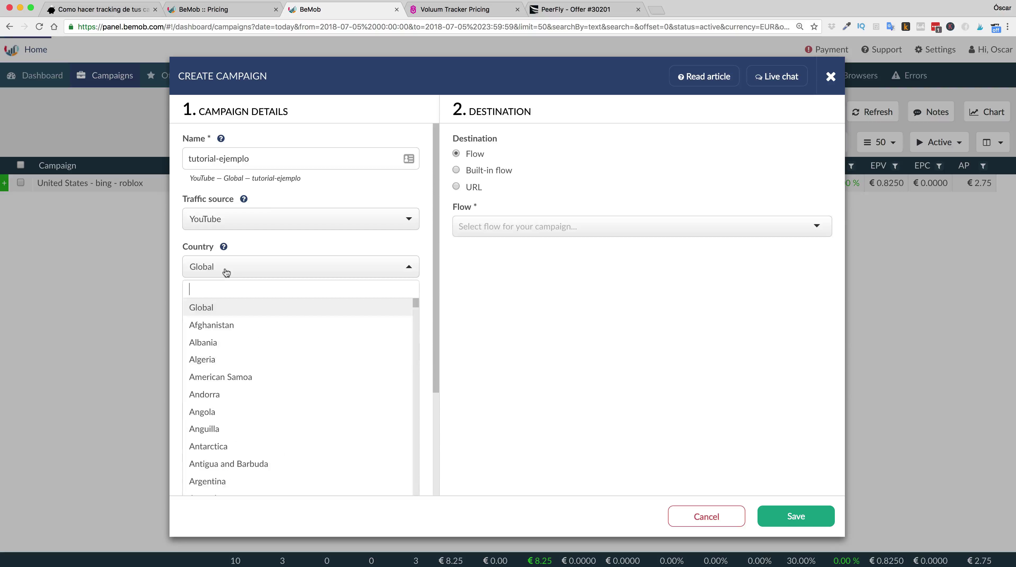
pyautogui.write('sta')
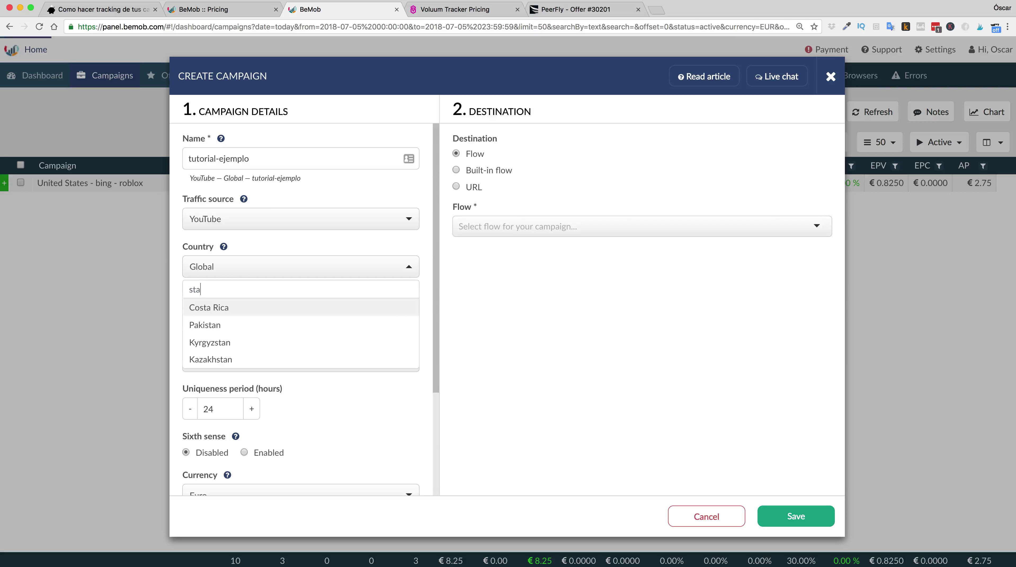
pyautogui.write('tes')
pyautogui.click(223, 305)
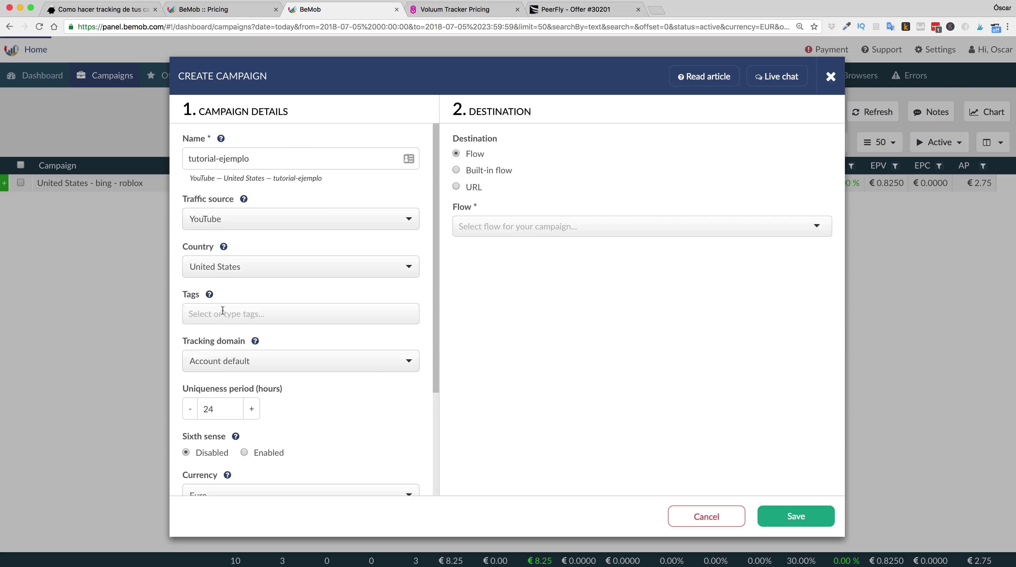
pyautogui.click(237, 366)
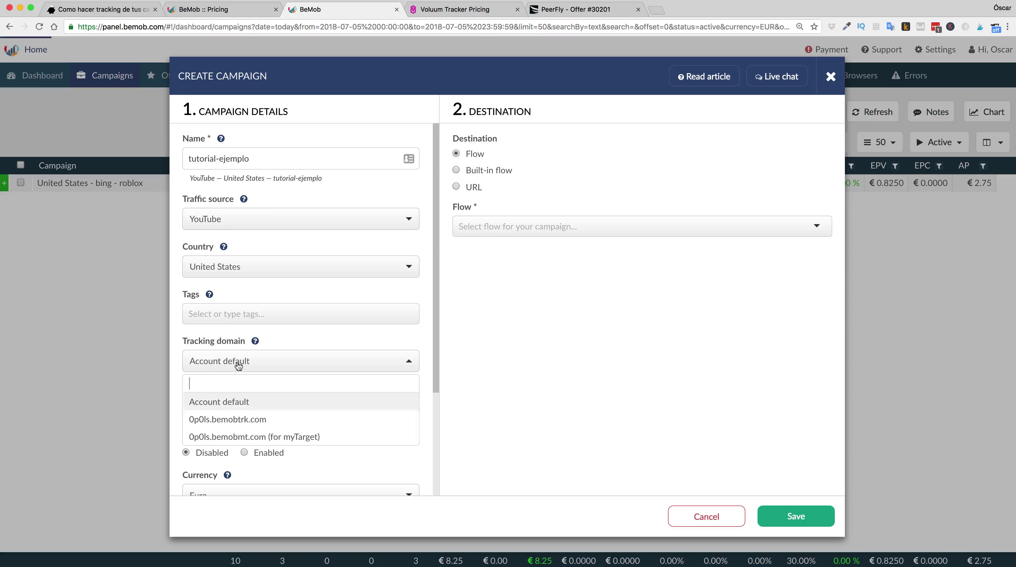
pyautogui.click(238, 361)
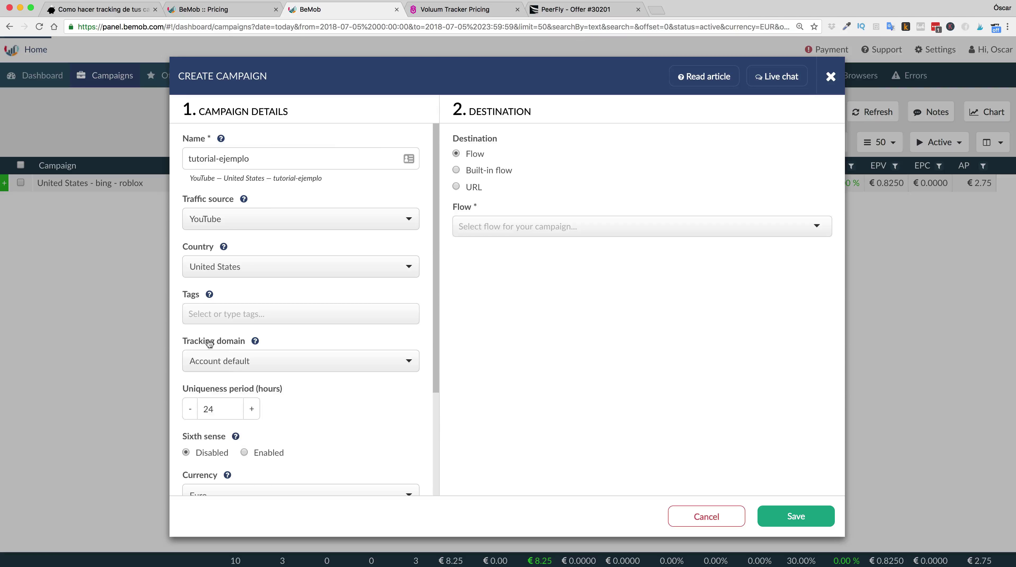
pyautogui.scroll(-5, 353, 334)
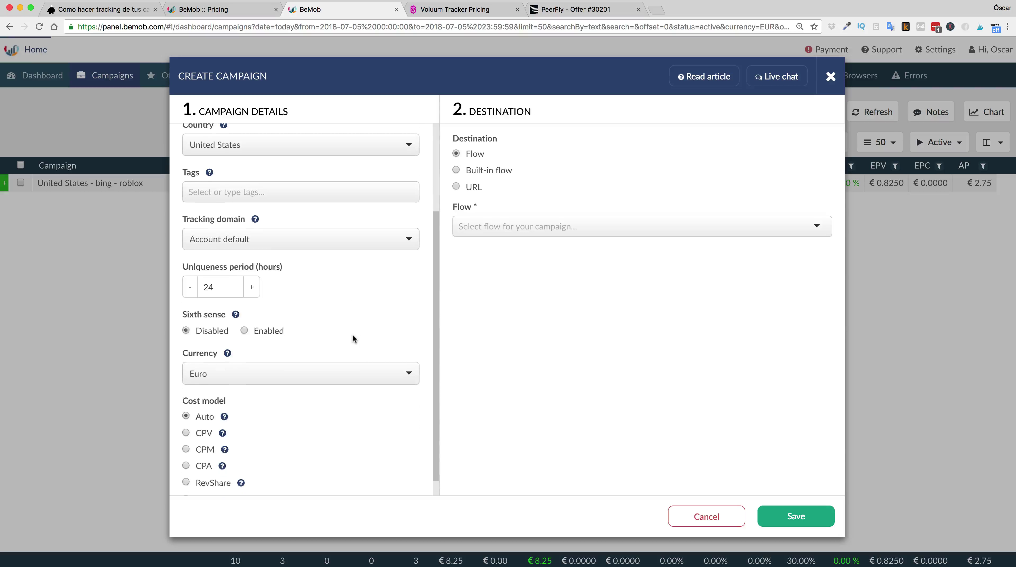
pyautogui.scroll(5, 352, 335)
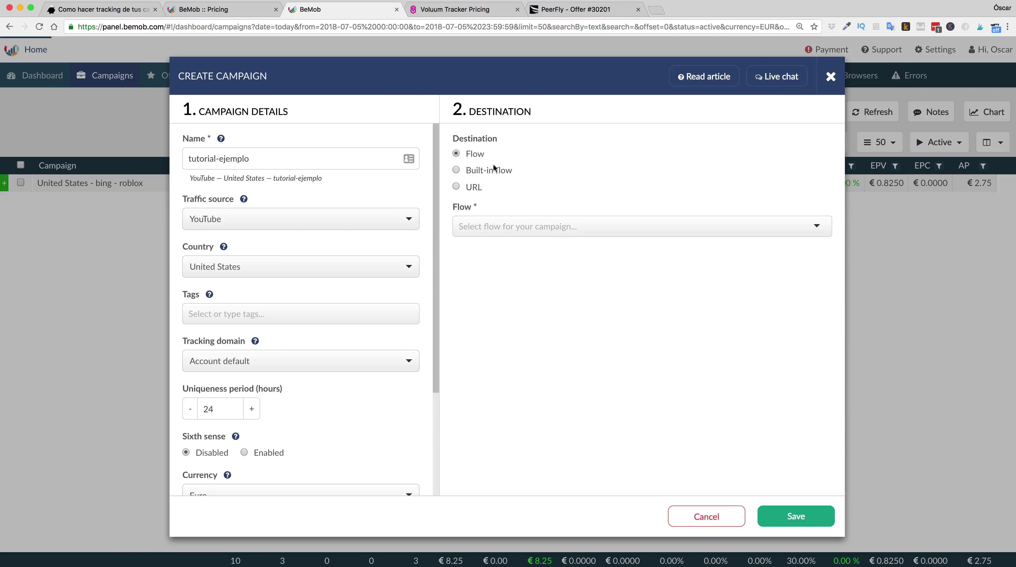
# - Choose Built-in flow as the campaign destination and disable landings in Path 1 so it links directly
pyautogui.click(494, 174)
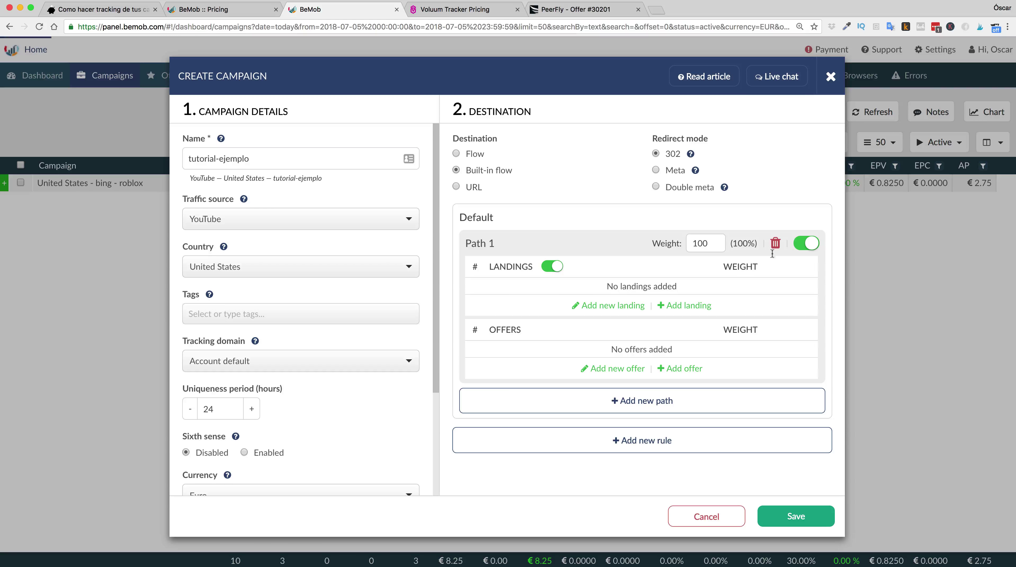
pyautogui.click(806, 243)
pyautogui.click(803, 244)
pyautogui.click(553, 267)
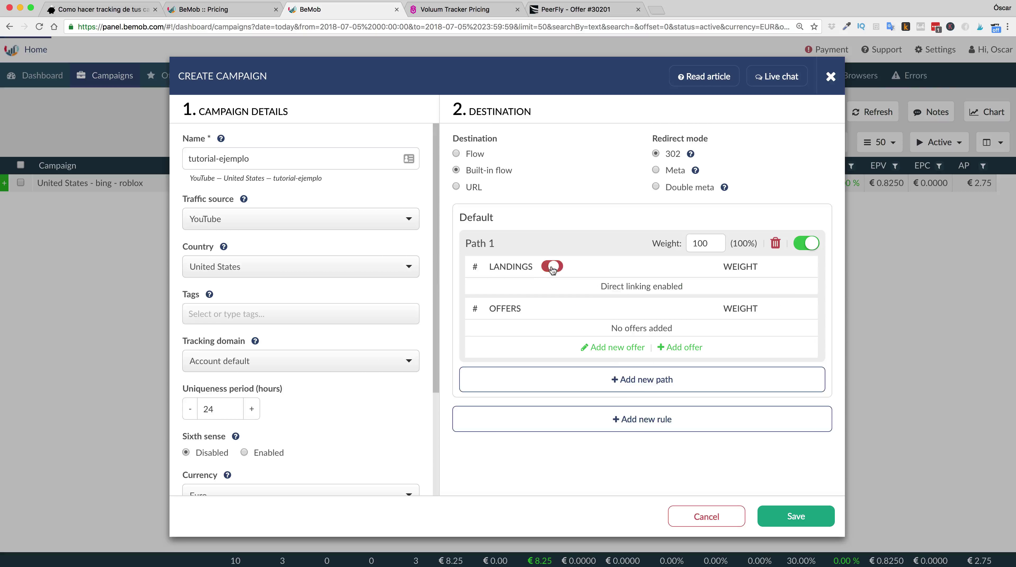
# - Add the United States - Flash Player Ejemplo offer to Path 1 and save the campaign
pyautogui.click(690, 348)
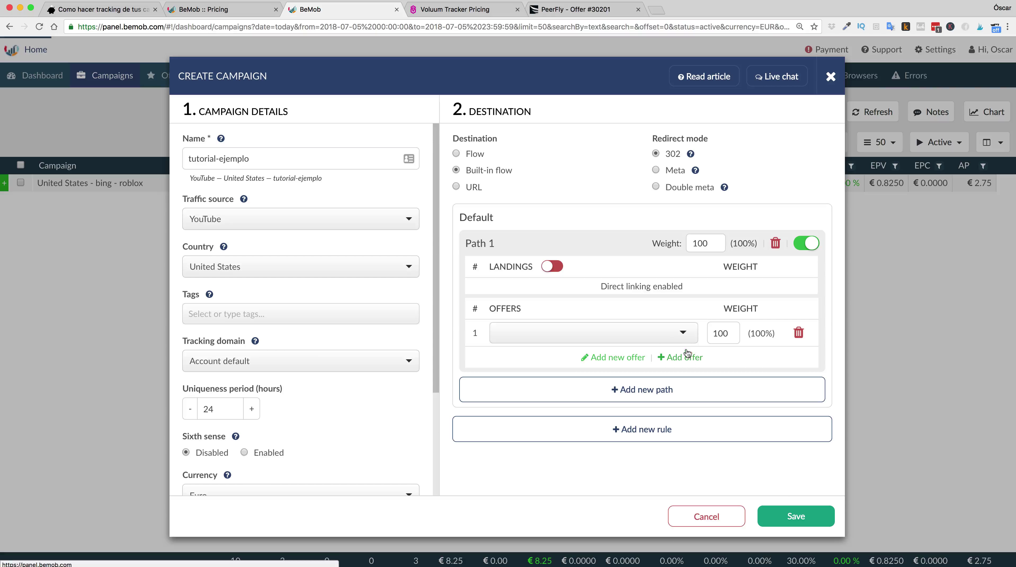
pyautogui.click(655, 336)
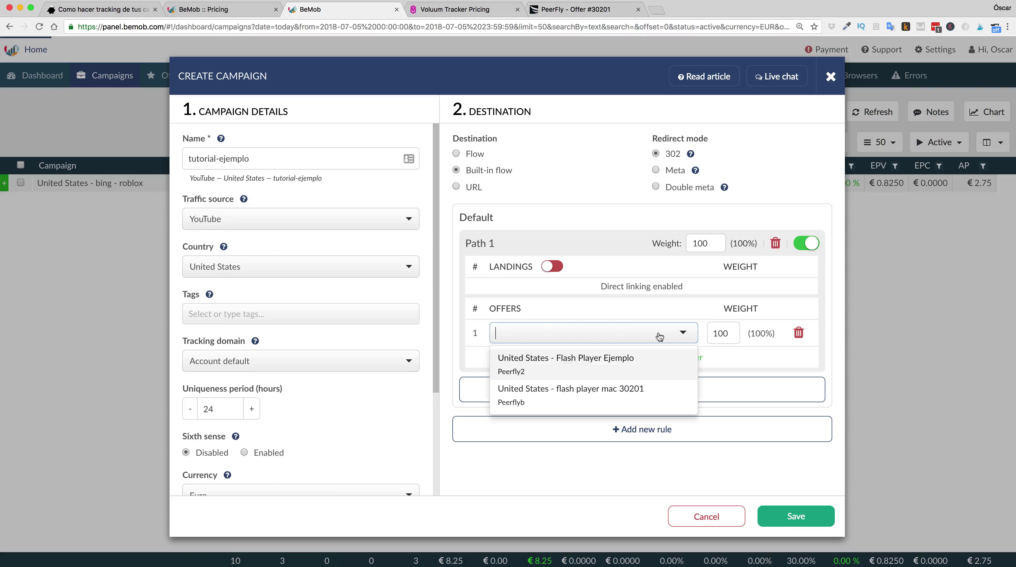
pyautogui.click(539, 368)
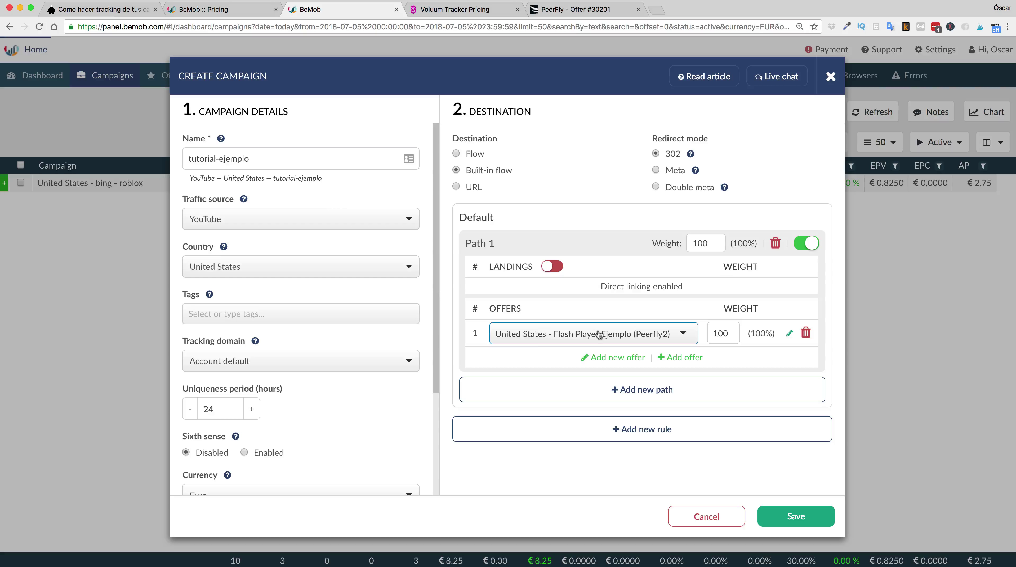
pyautogui.click(791, 519)
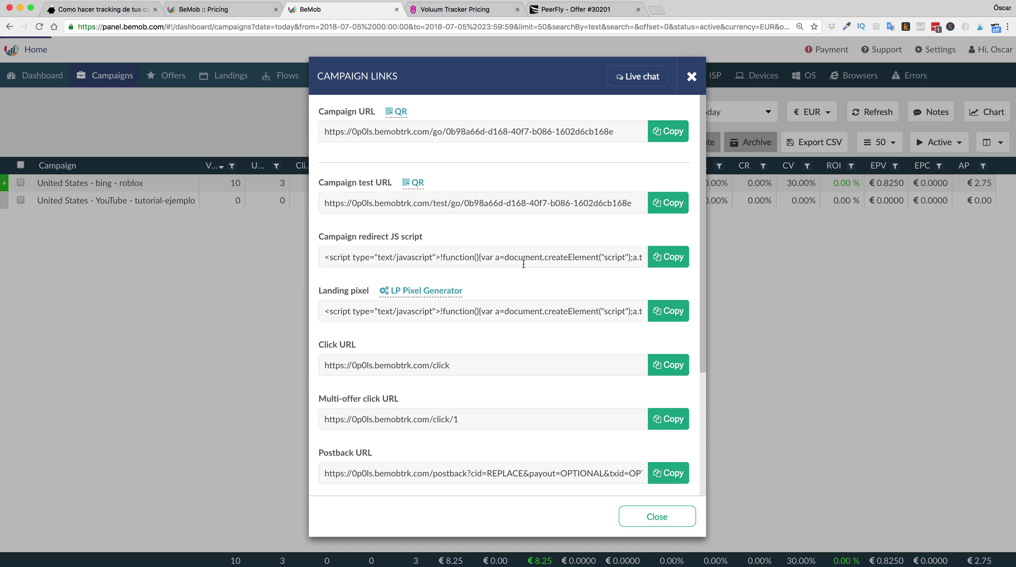
# - Compare the new campaign URL with the affiliate link on the PeerFly offer page and return to BeMob's campaign links
pyautogui.tripleClick(611, 135)
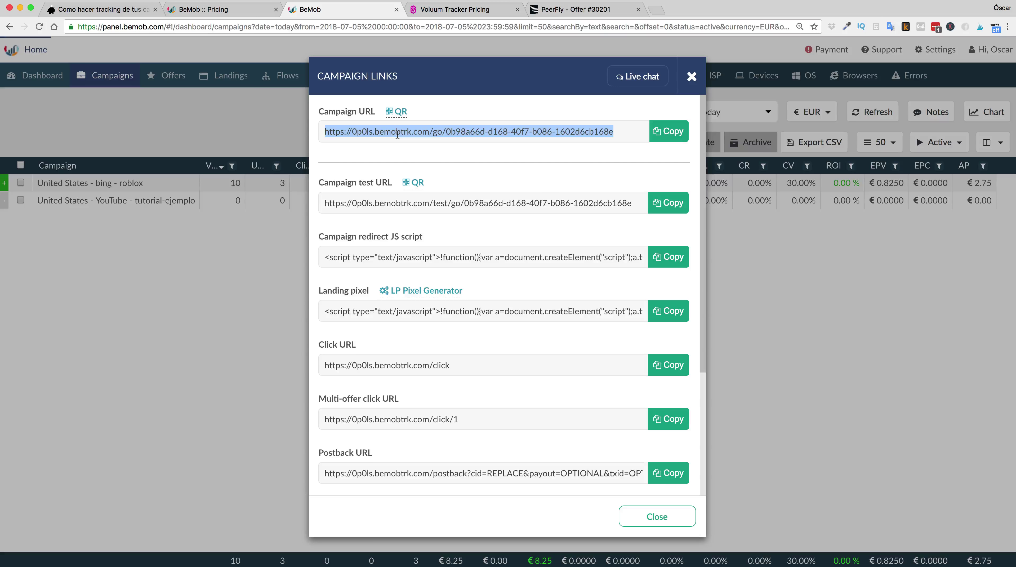
pyautogui.click(214, 10)
pyautogui.click(362, 11)
pyautogui.click(573, 10)
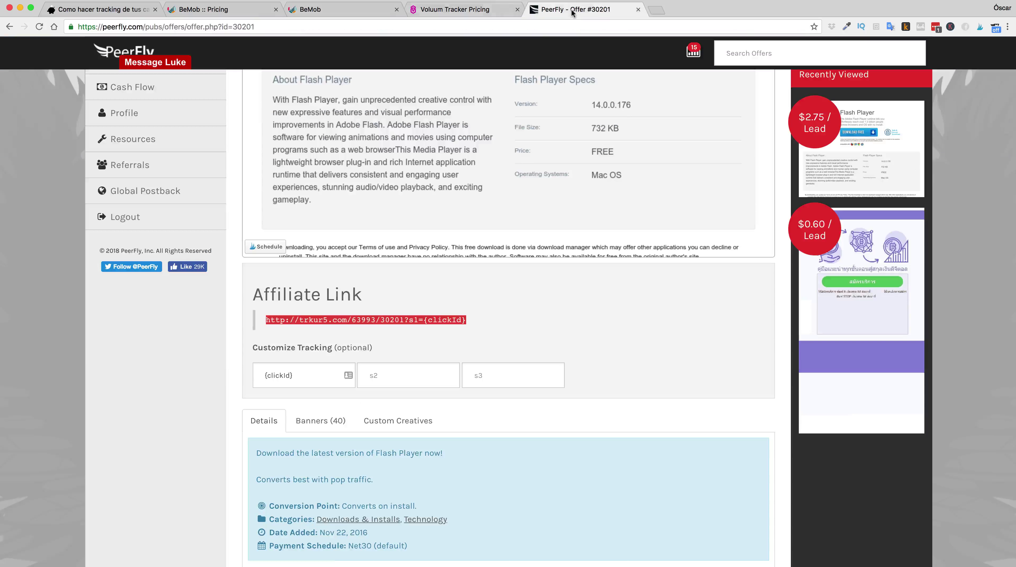
pyautogui.click(349, 319)
pyautogui.doubleClick(319, 320)
pyautogui.tripleClick(319, 320)
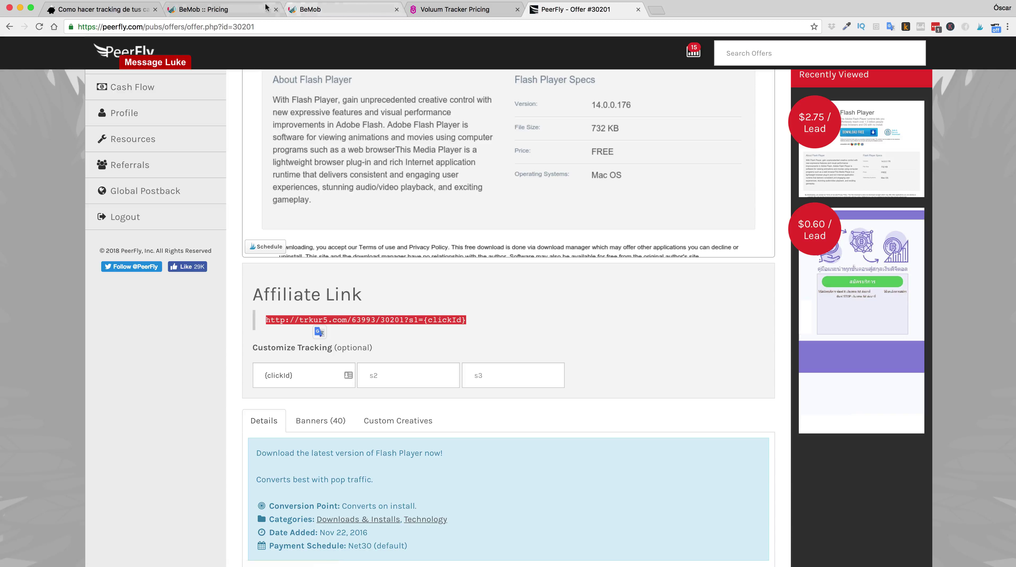
pyautogui.click(340, 11)
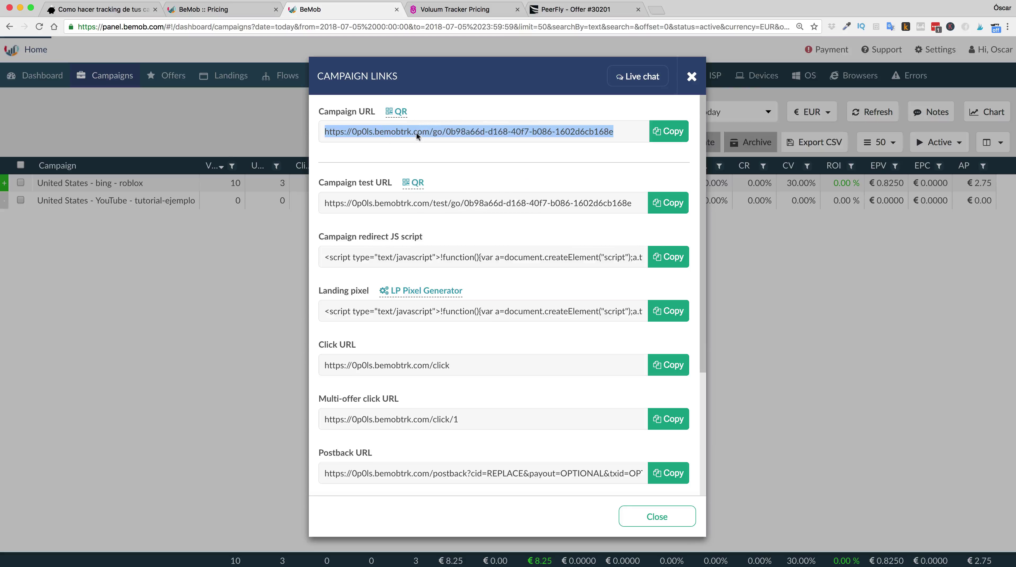
# - Copy the campaign URL, test its redirect in a new browser tab and close that tab
pyautogui.click(669, 132)
pyautogui.click(660, 11)
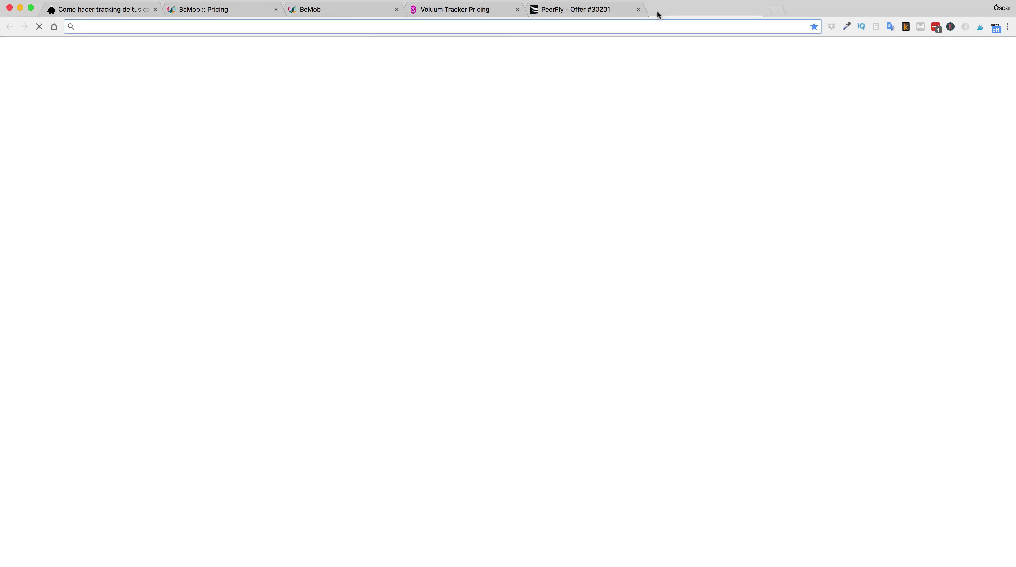
pyautogui.press('super+v')
pyautogui.press('Return')
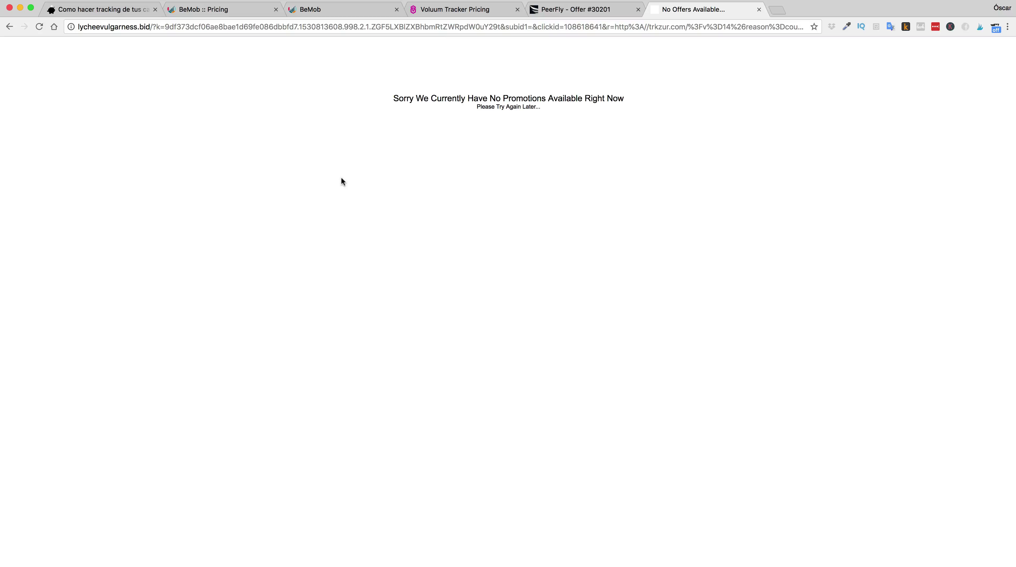
pyautogui.moveTo(389, 99); pyautogui.dragTo(597, 99)
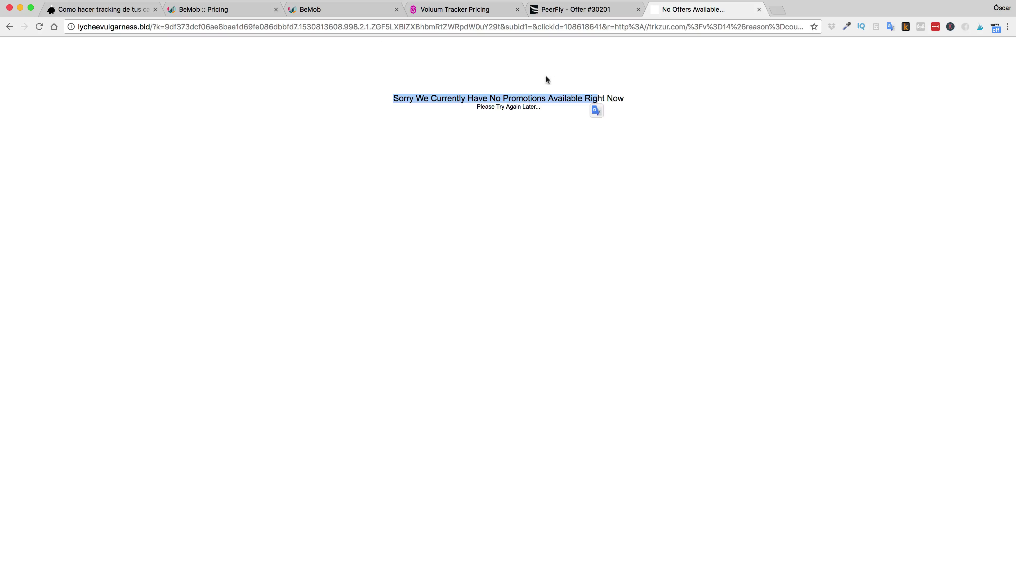
pyautogui.click(759, 9)
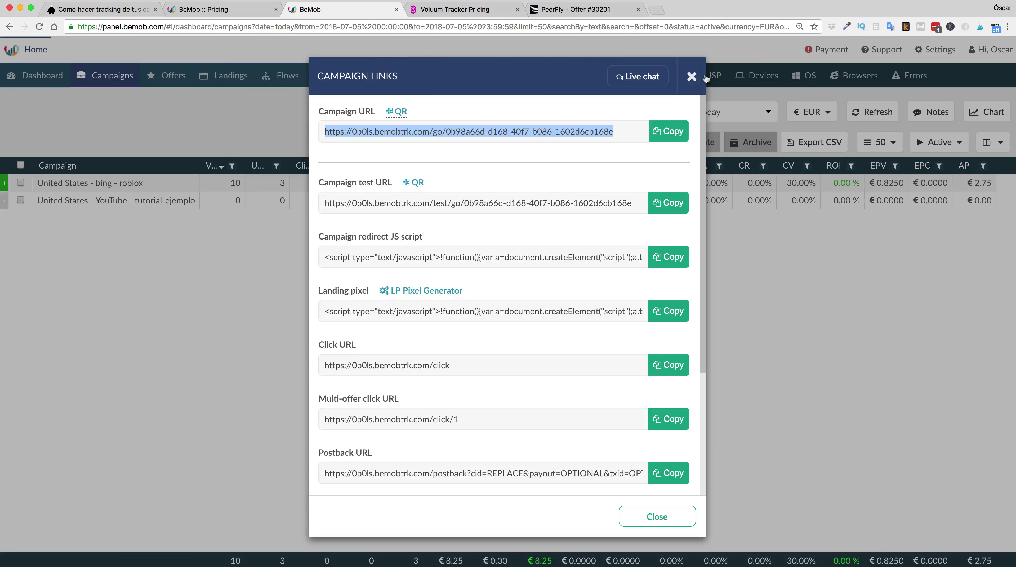
# - Close the campaign links and check today's conversions and revenue on the dashboard
pyautogui.click(693, 78)
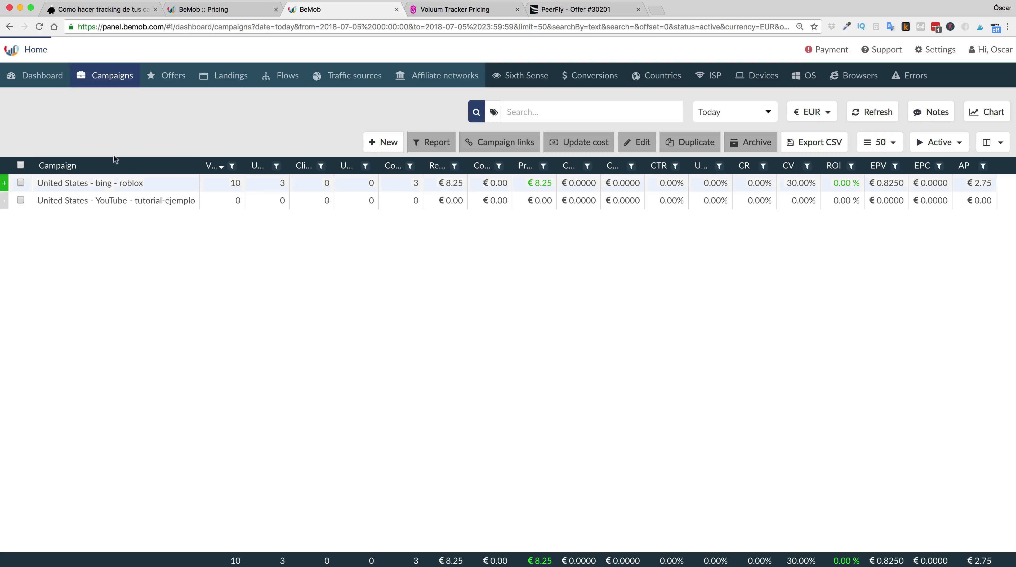
pyautogui.click(40, 76)
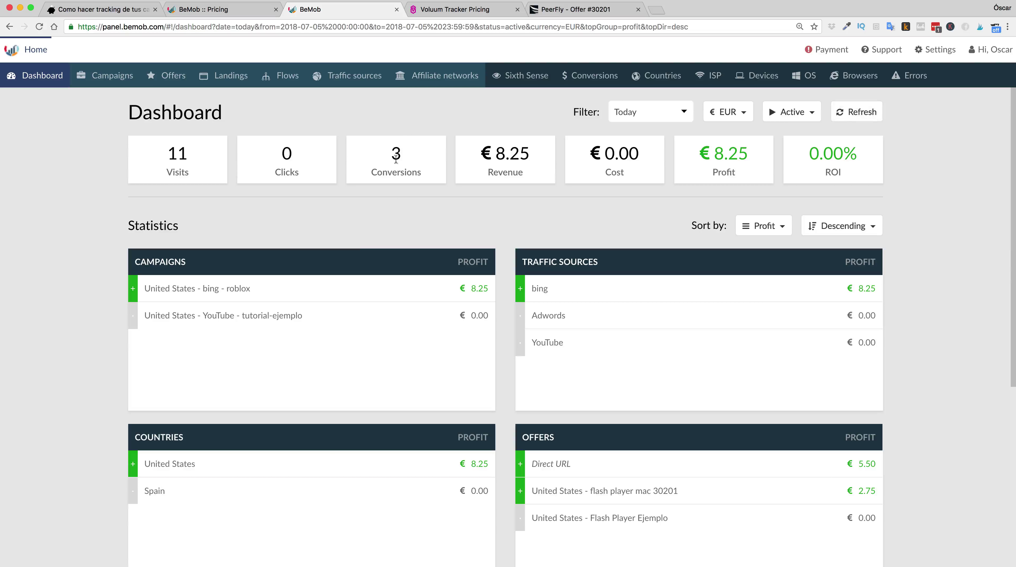
pyautogui.moveTo(390, 153); pyautogui.dragTo(410, 155)
pyautogui.moveTo(493, 154); pyautogui.dragTo(537, 155)
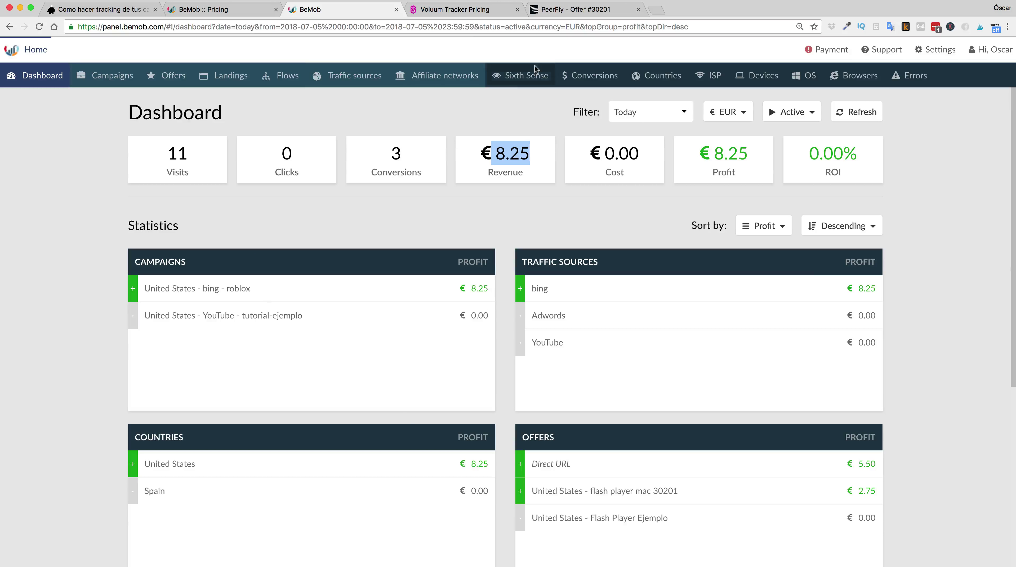
# - Switch to PeerFly and open the Conversion Test for the Flash Player for Mac offer
pyautogui.click(569, 11)
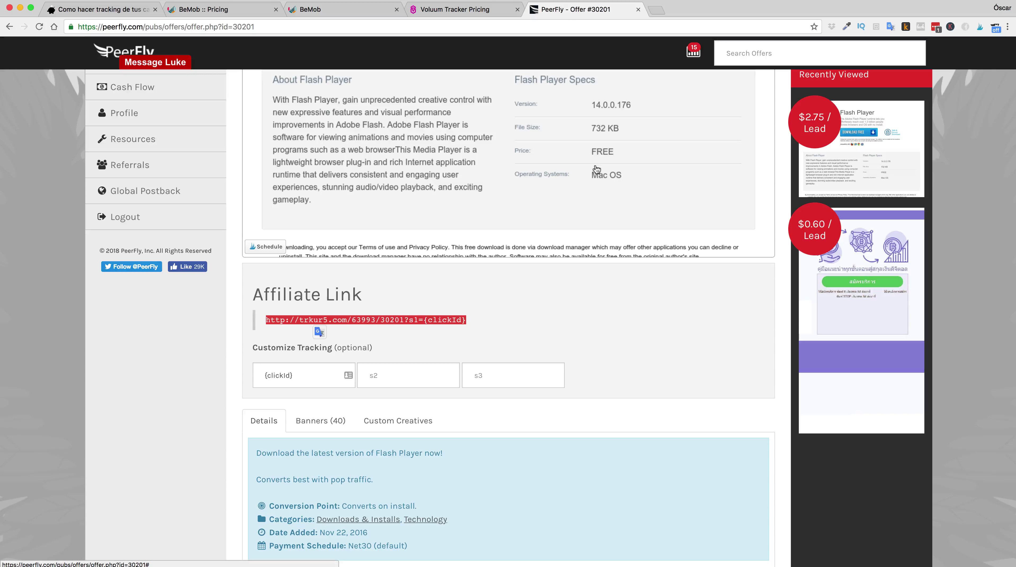
pyautogui.scroll(8, 596, 169)
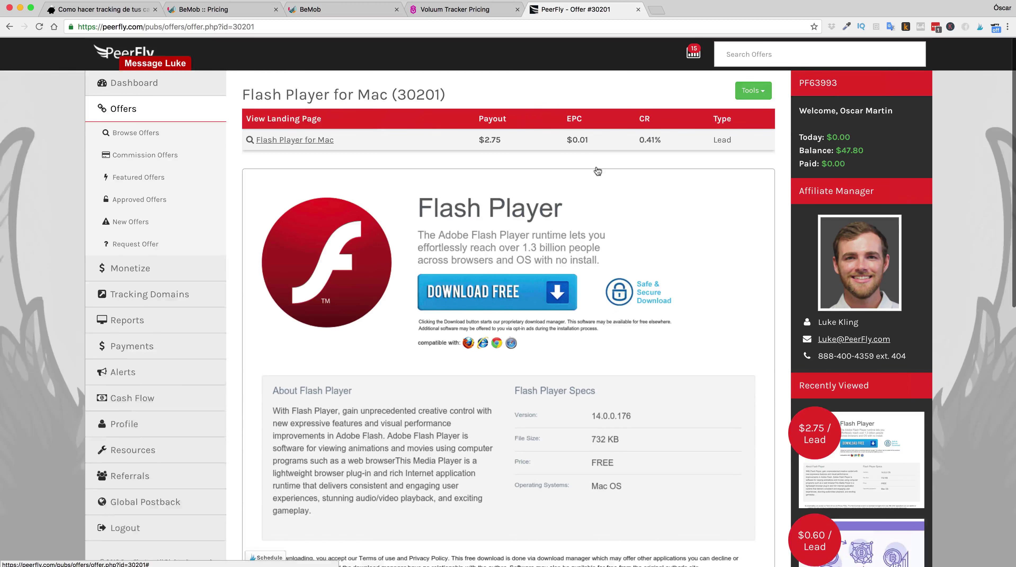
pyautogui.click(759, 90)
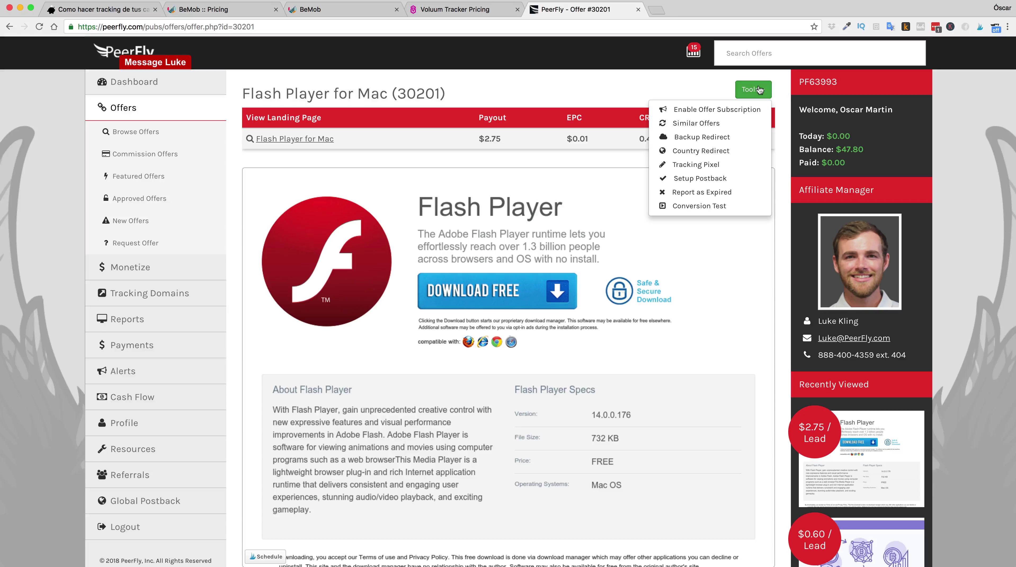
pyautogui.click(702, 209)
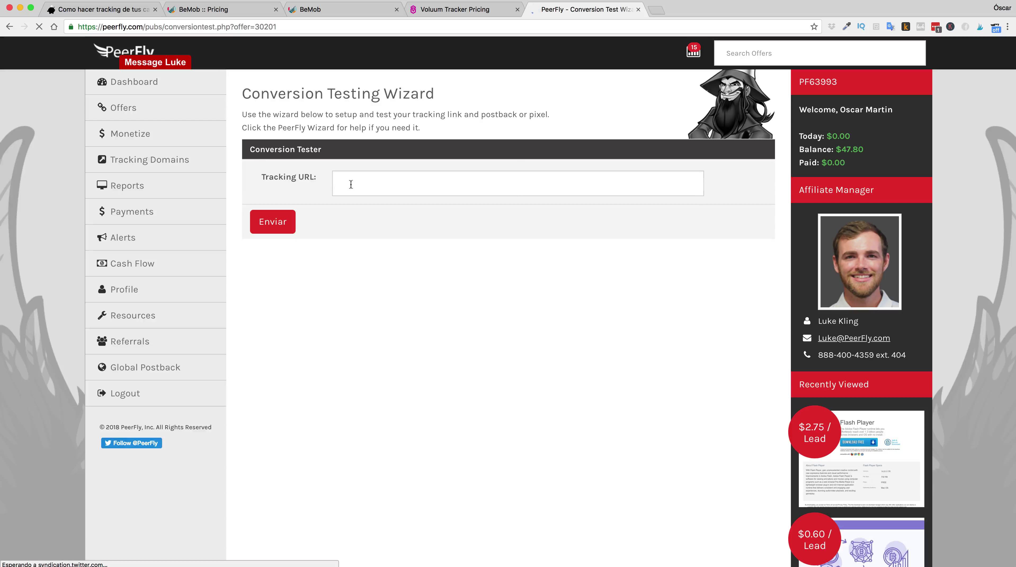
# - Paste the copied BeMob campaign URL as the tracking URL in the Conversion Tester
pyautogui.rightClick(351, 184)
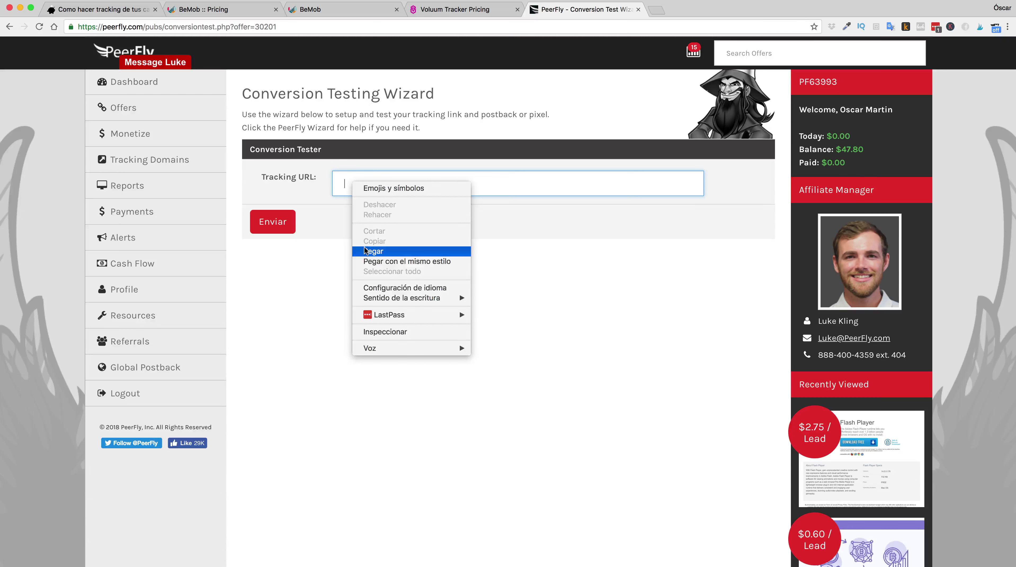
pyautogui.click(373, 250)
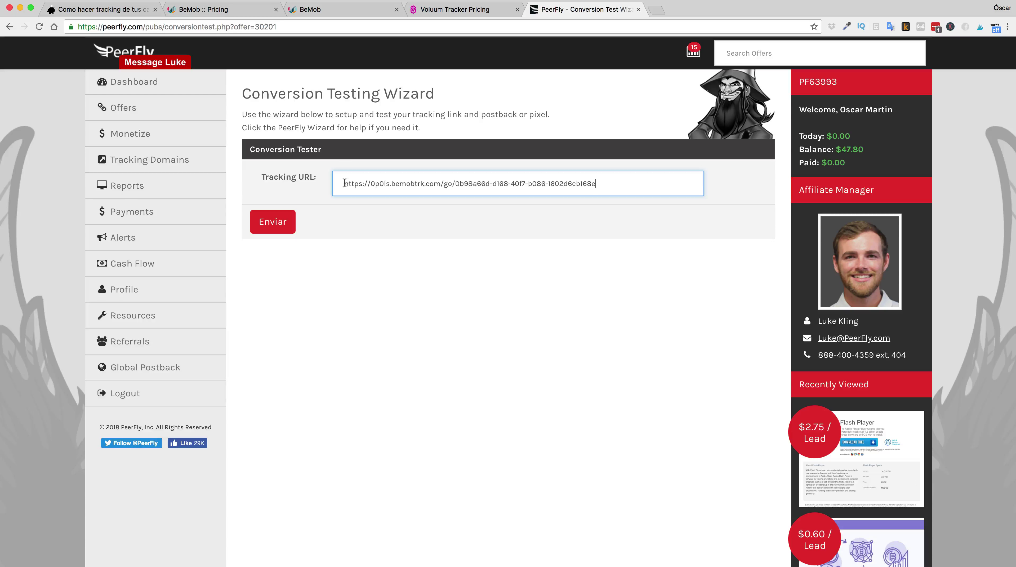
pyautogui.moveTo(344, 184); pyautogui.dragTo(594, 181)
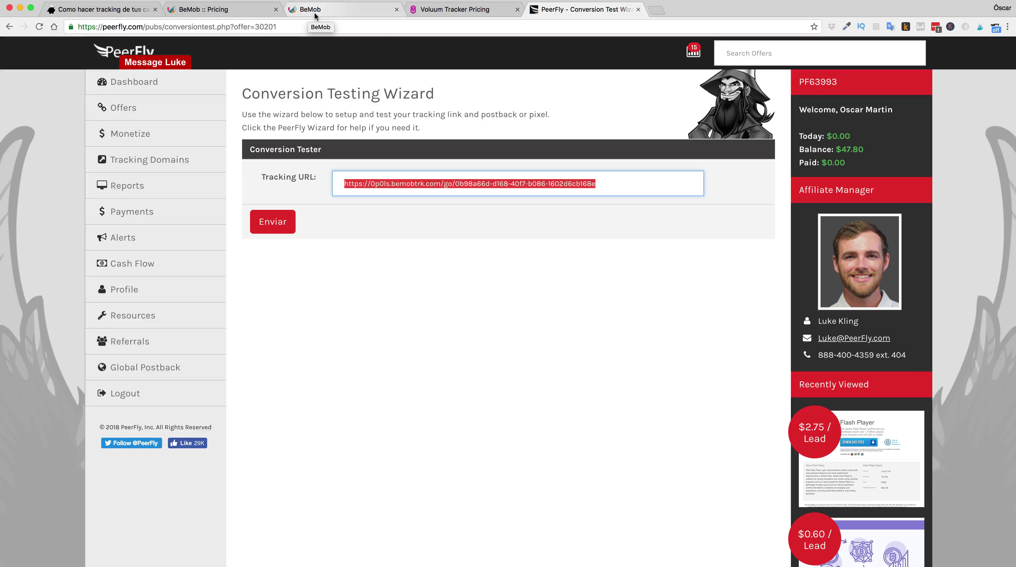
# - Fire the test conversion with the entered tracking URL and check today's earnings on the PeerFly dashboard
pyautogui.click(273, 223)
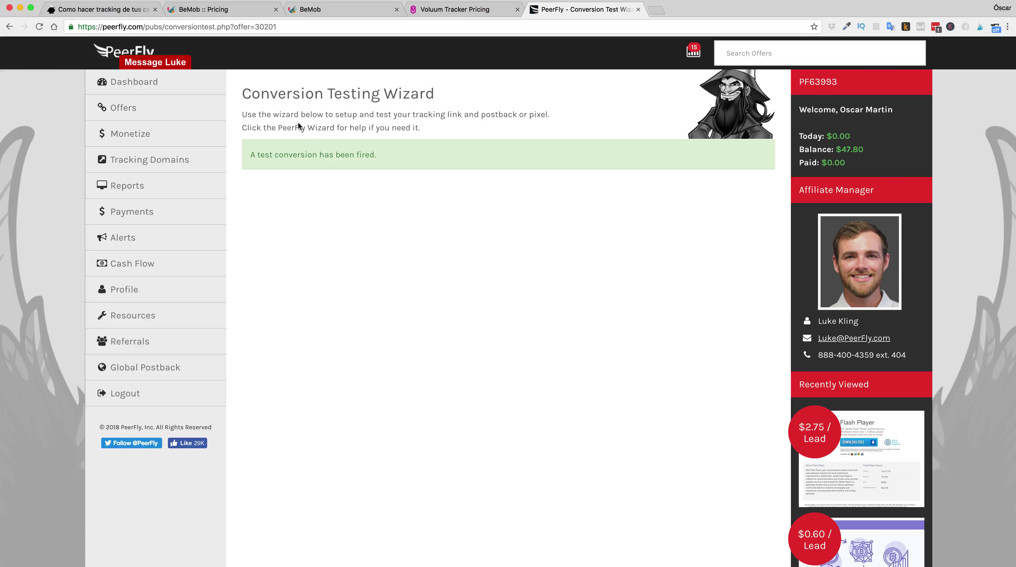
pyautogui.click(137, 82)
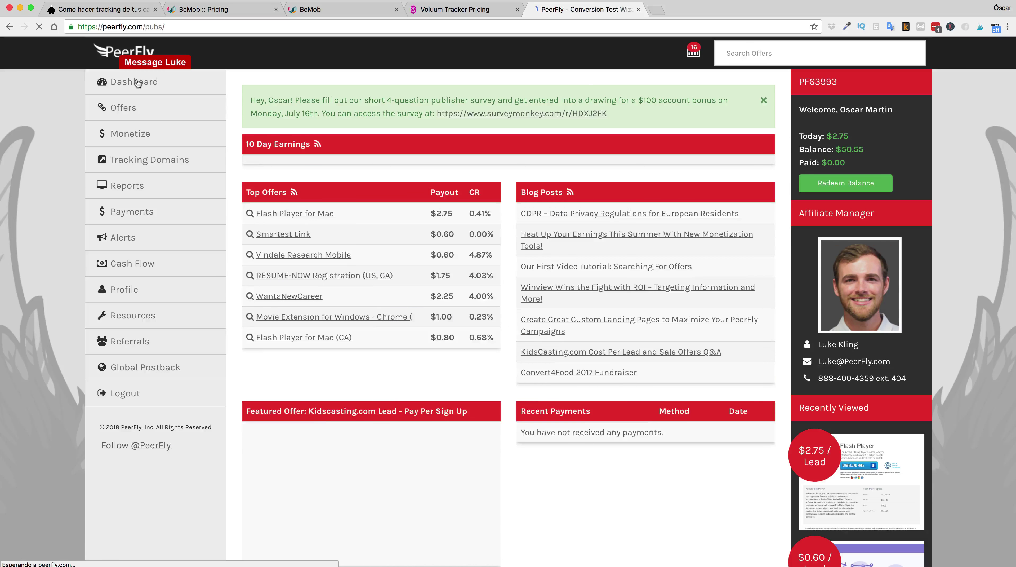
pyautogui.moveTo(731, 218)
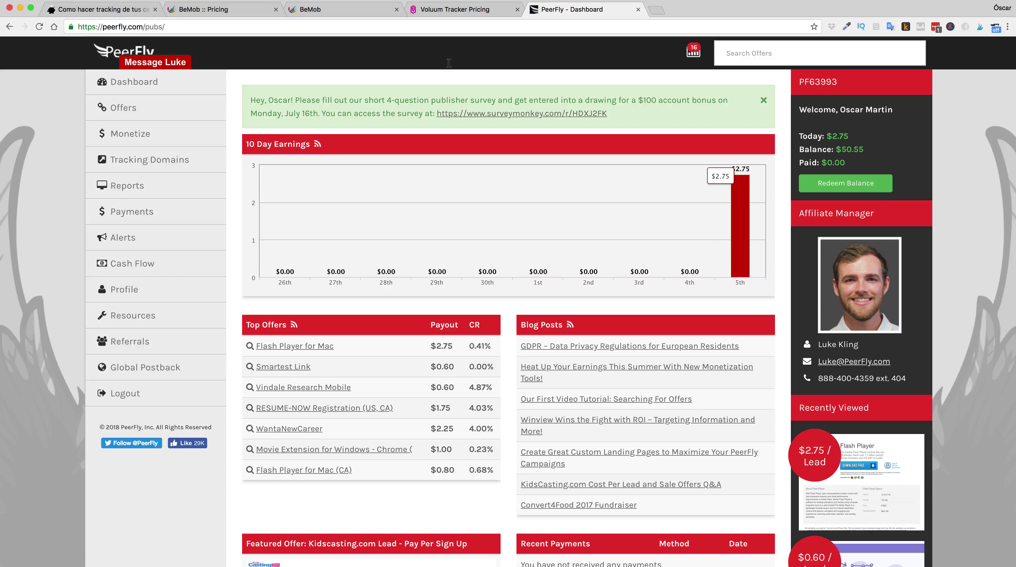
# - Switch to BeMob and refresh the dashboard until today's visits, conversions and revenue include the test conversion
pyautogui.click(316, 7)
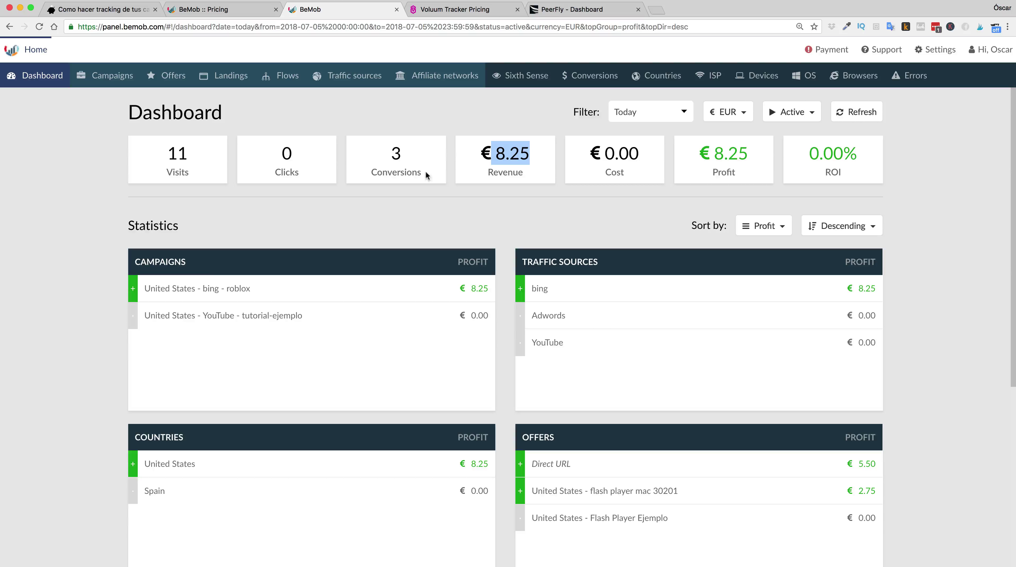
pyautogui.click(426, 200)
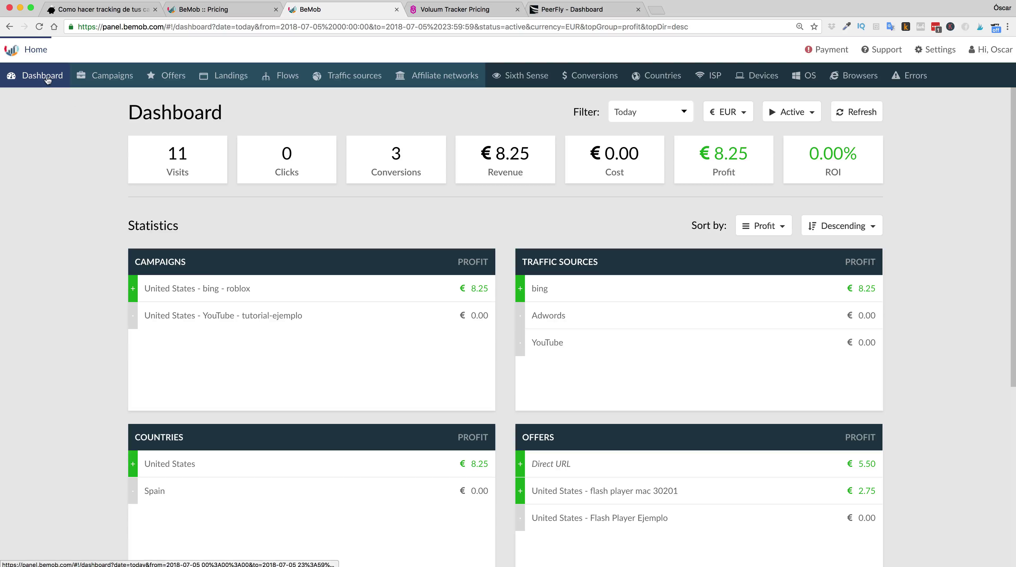
pyautogui.click(871, 113)
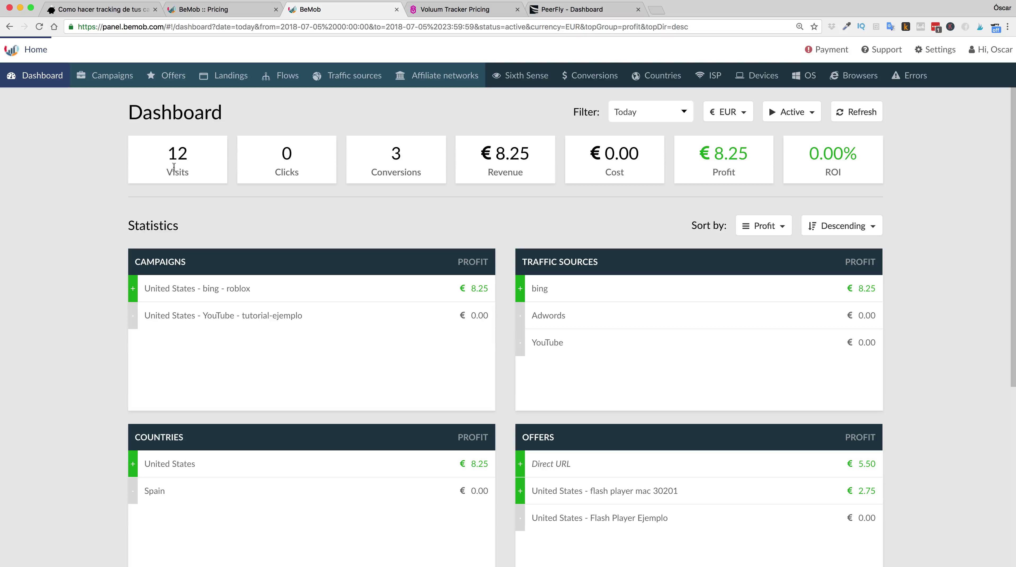
pyautogui.click(858, 116)
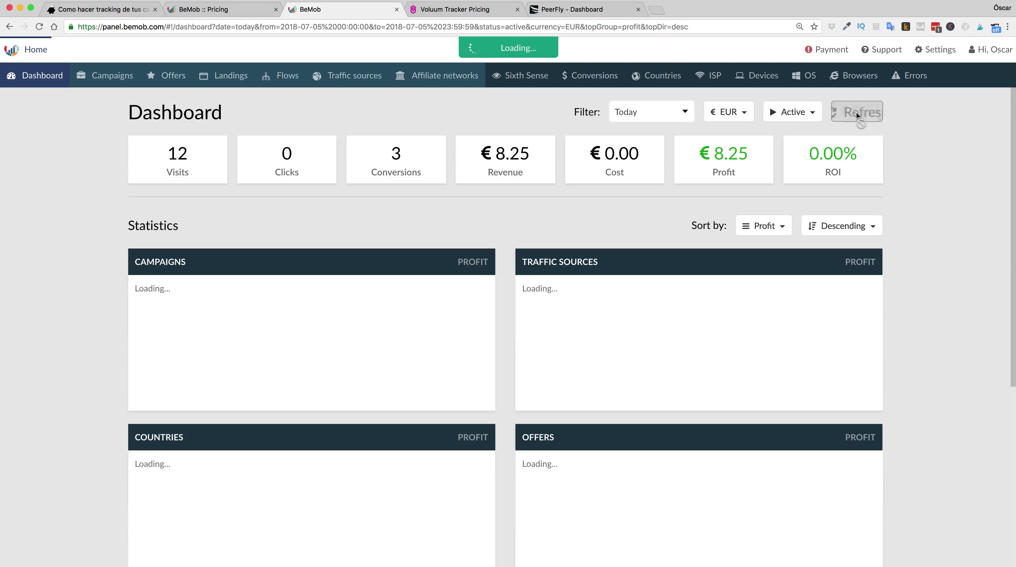
pyautogui.doubleClick(406, 158)
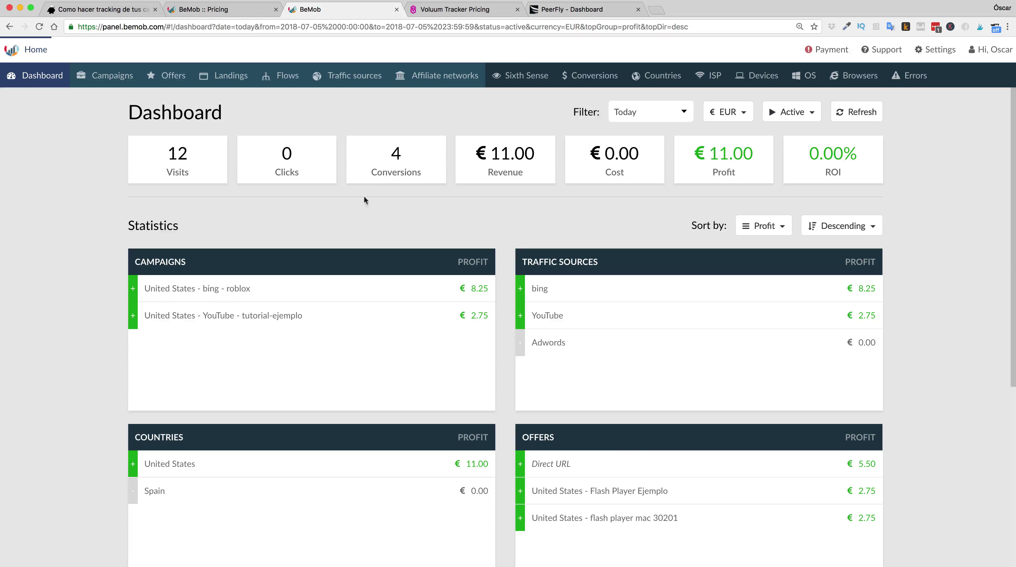
pyautogui.click(871, 110)
pyautogui.moveTo(388, 162); pyautogui.dragTo(410, 160)
pyautogui.click(424, 195)
# - Open the campaigns list, refresh it and compare the conversions of the YouTube tutorial-ejemplo and bing roblox campaigns
pyautogui.click(107, 78)
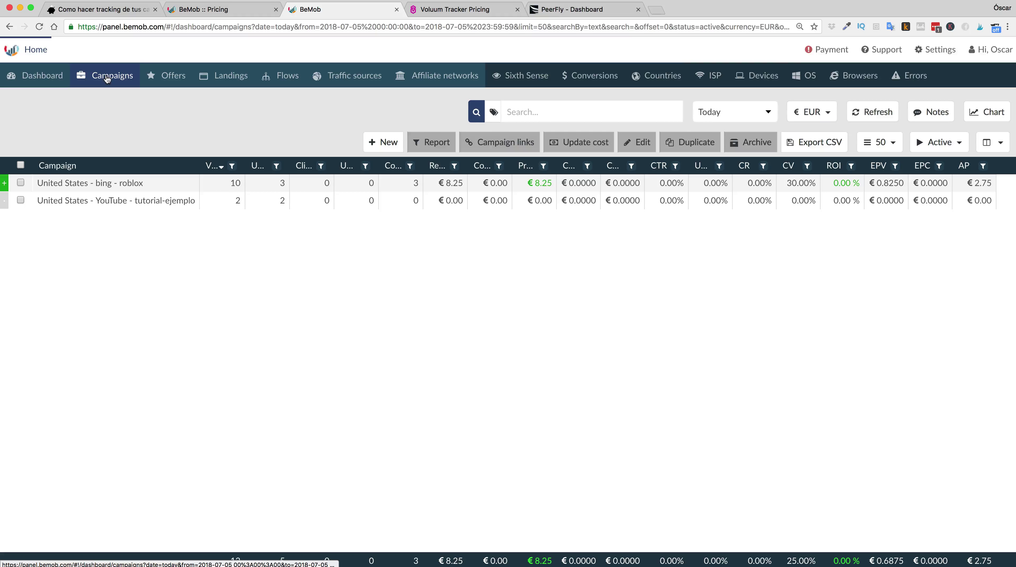
pyautogui.click(872, 112)
pyautogui.doubleClick(416, 200)
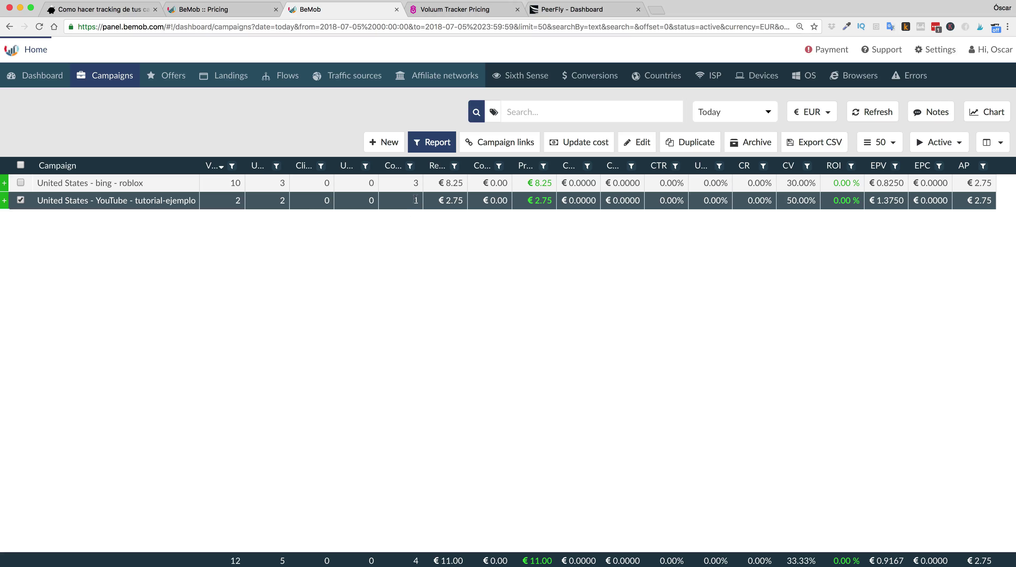
pyautogui.click(417, 182)
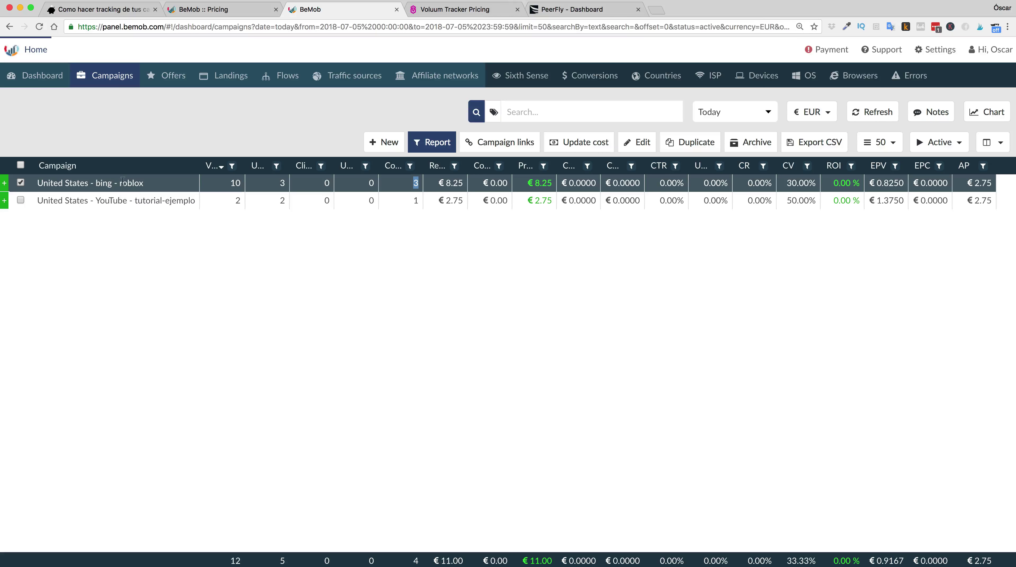
# - Open the report of the YouTube tutorial-ejemplo campaign and examine its offer's visits and the ISP, country, device and browser breakdowns available
pyautogui.doubleClick(54, 200)
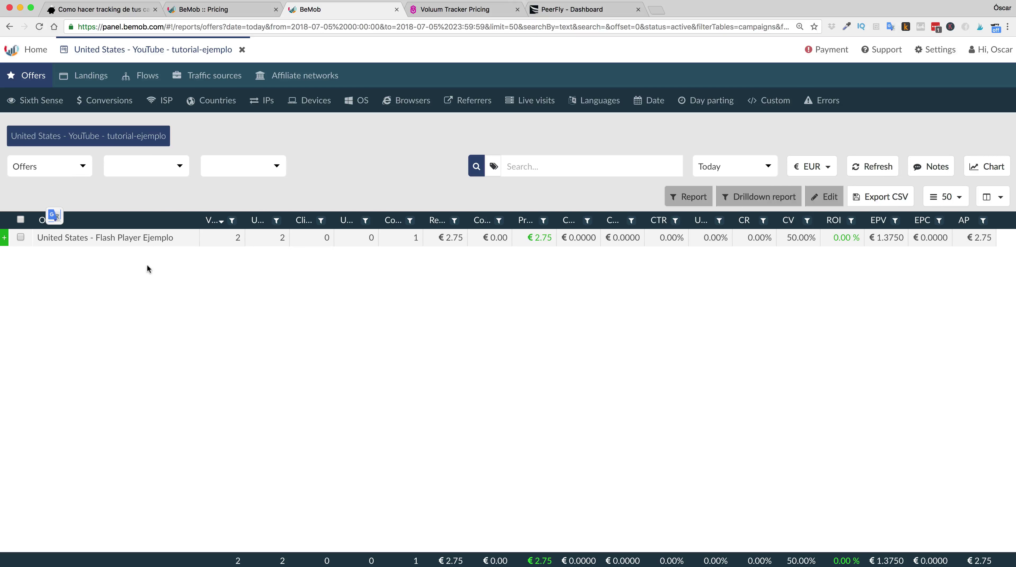
pyautogui.doubleClick(237, 237)
pyautogui.click(248, 239)
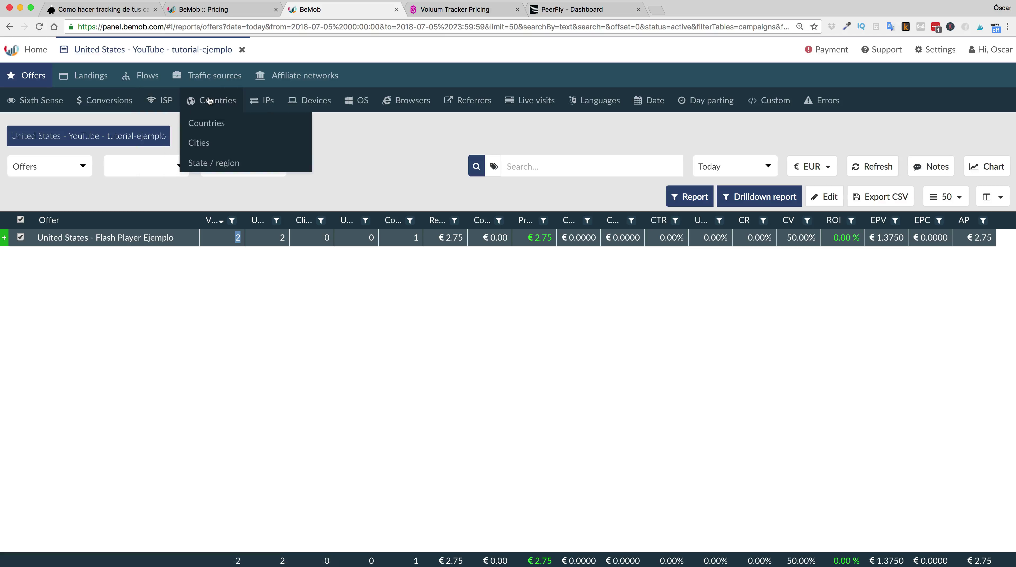
pyautogui.moveTo(166, 100)
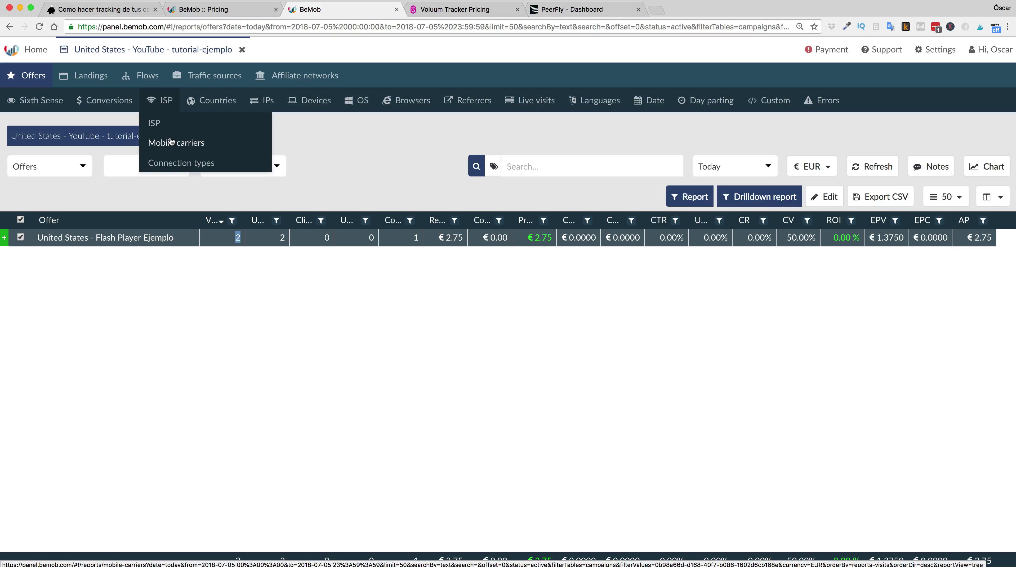
pyautogui.moveTo(313, 102)
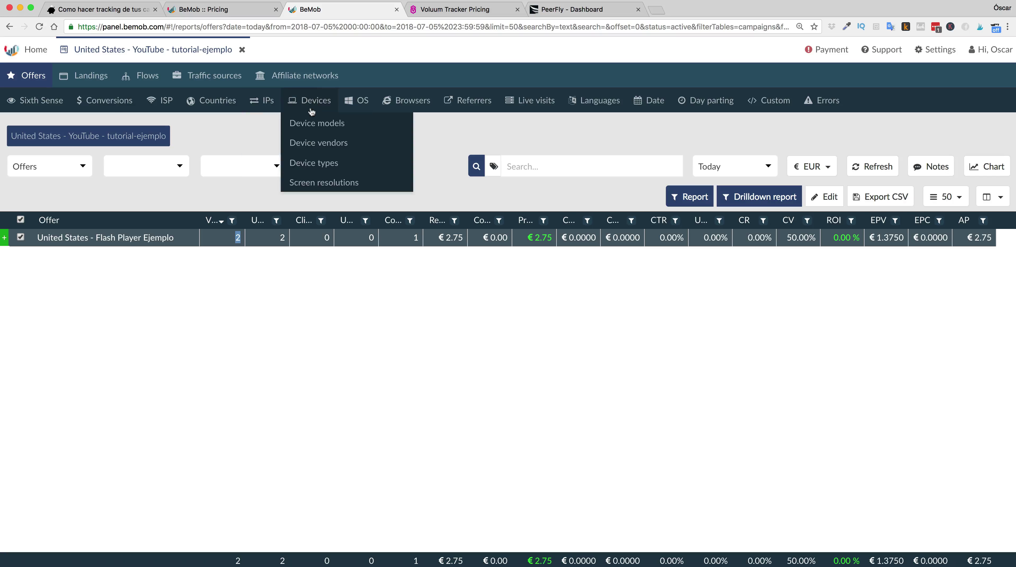
pyautogui.moveTo(387, 102)
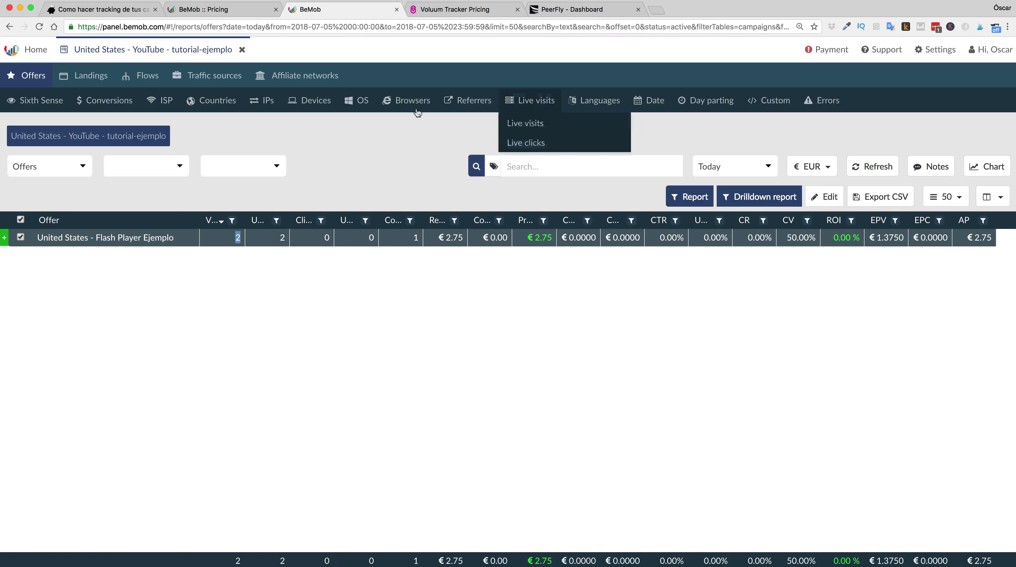
pyautogui.click(360, 292)
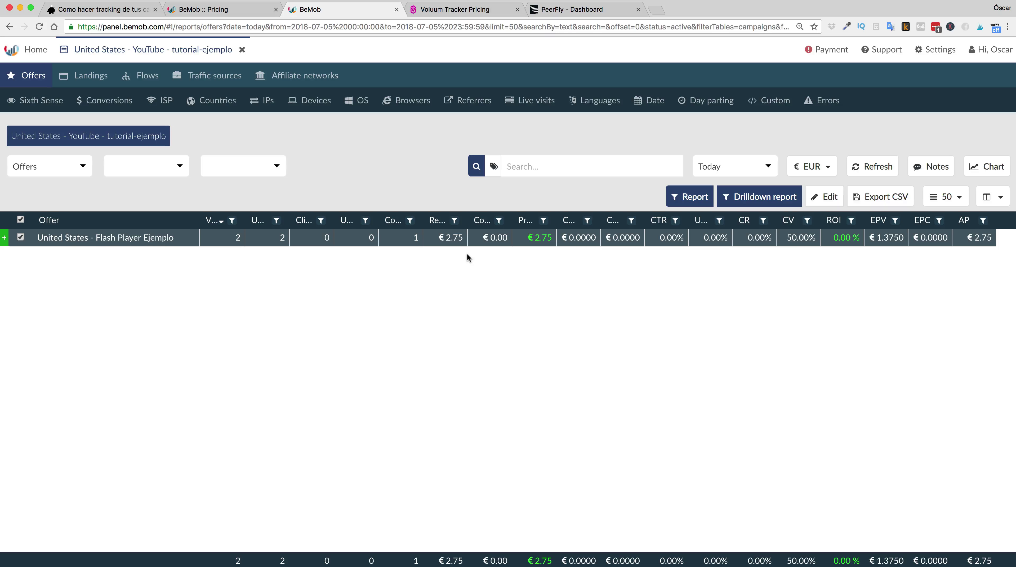
# - Leave the campaign report, review the affiliate networks' statistics and return to the main dashboard
pyautogui.click(34, 51)
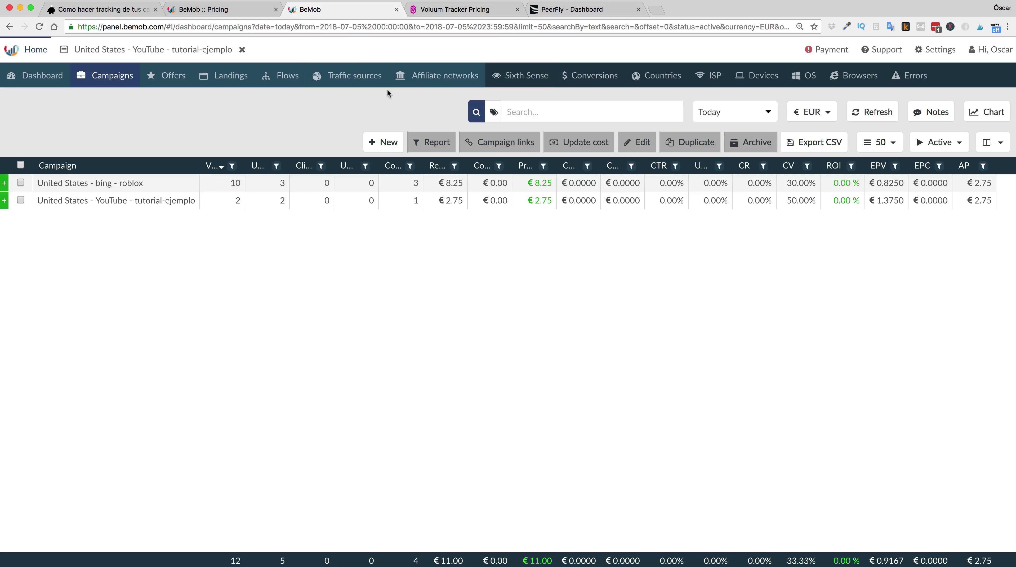
pyautogui.click(427, 86)
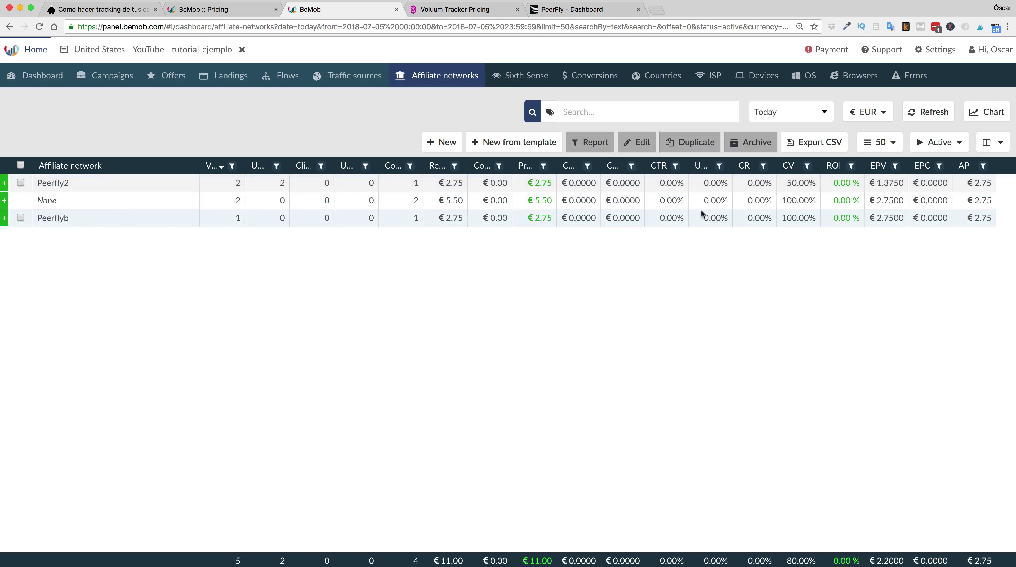
pyautogui.click(44, 82)
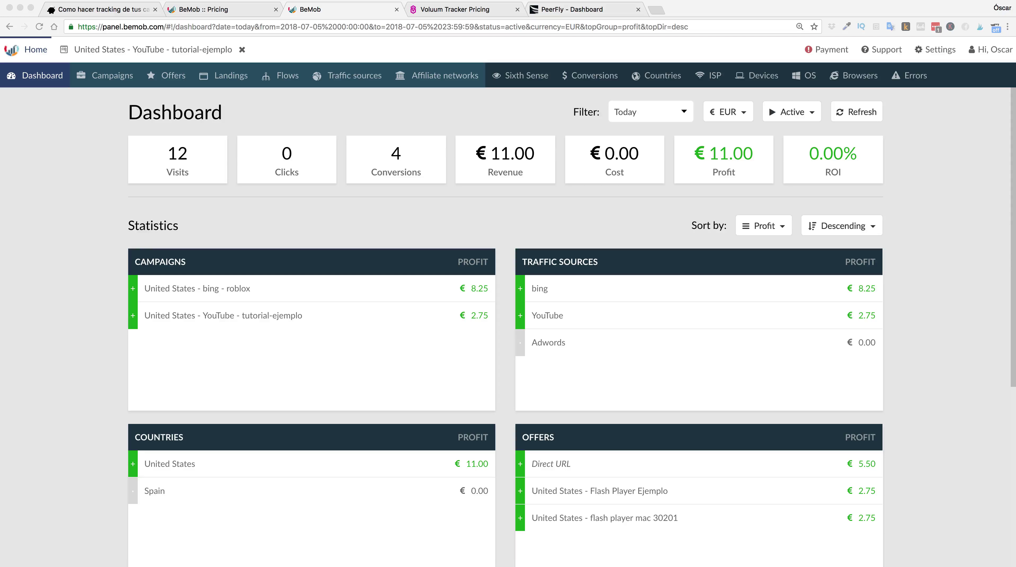